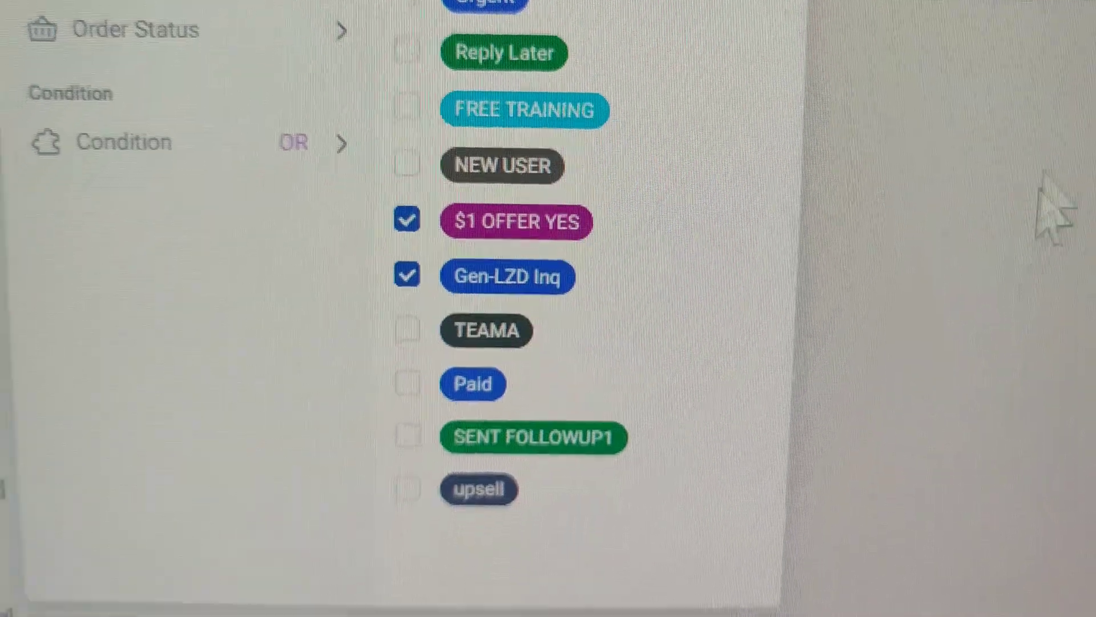
# - Close the tag filter set to $1 OFFER YES and Gen-LZD Inq and open a conversation from the filtered inbox
pyautogui.click(1054, 240)
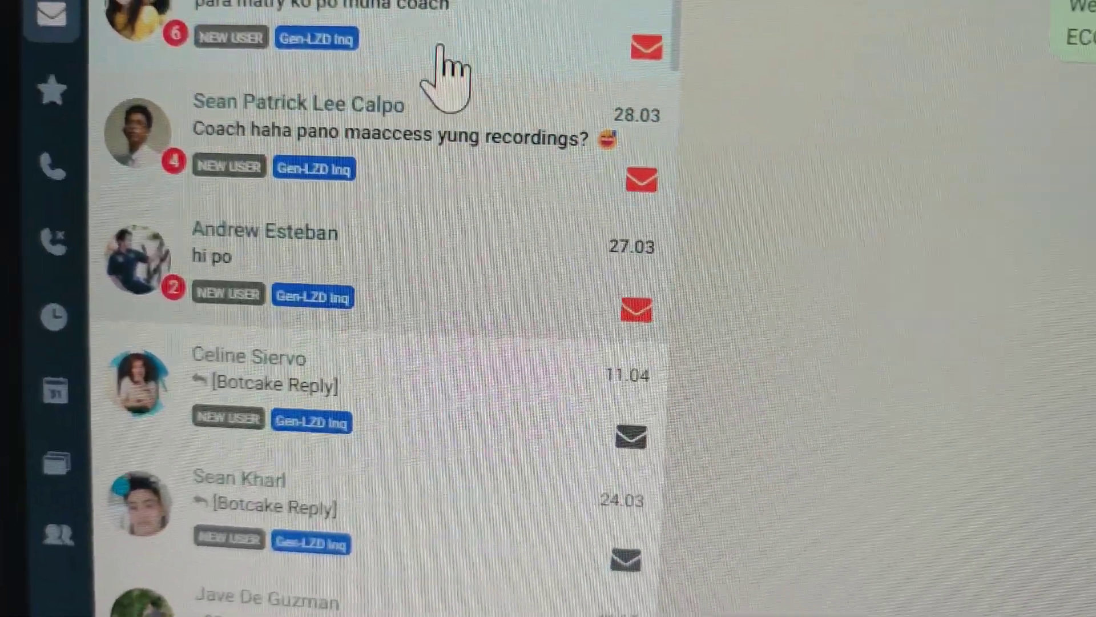
pyautogui.click(330, 244)
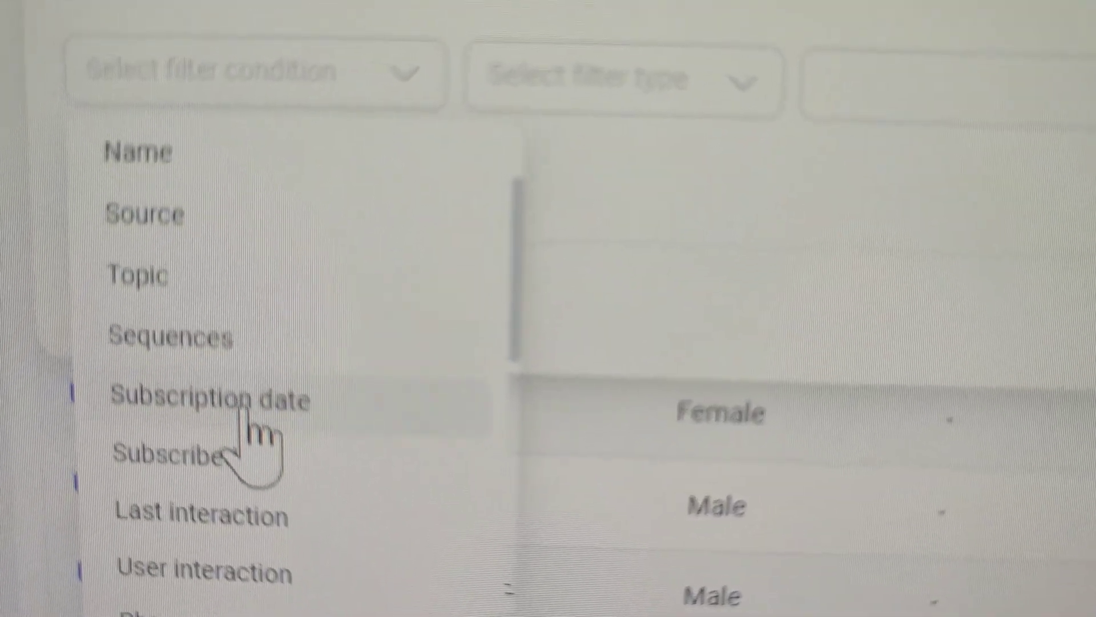
# - Filter the customer list by Topic equal to Membership Announcements
pyautogui.click(261, 254)
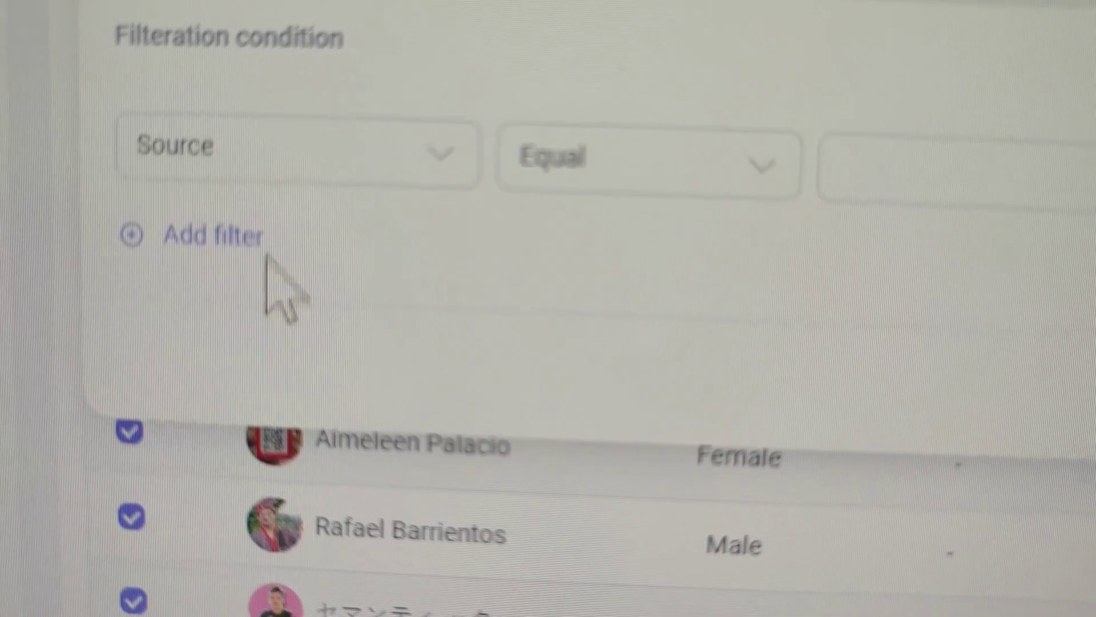
pyautogui.click(267, 146)
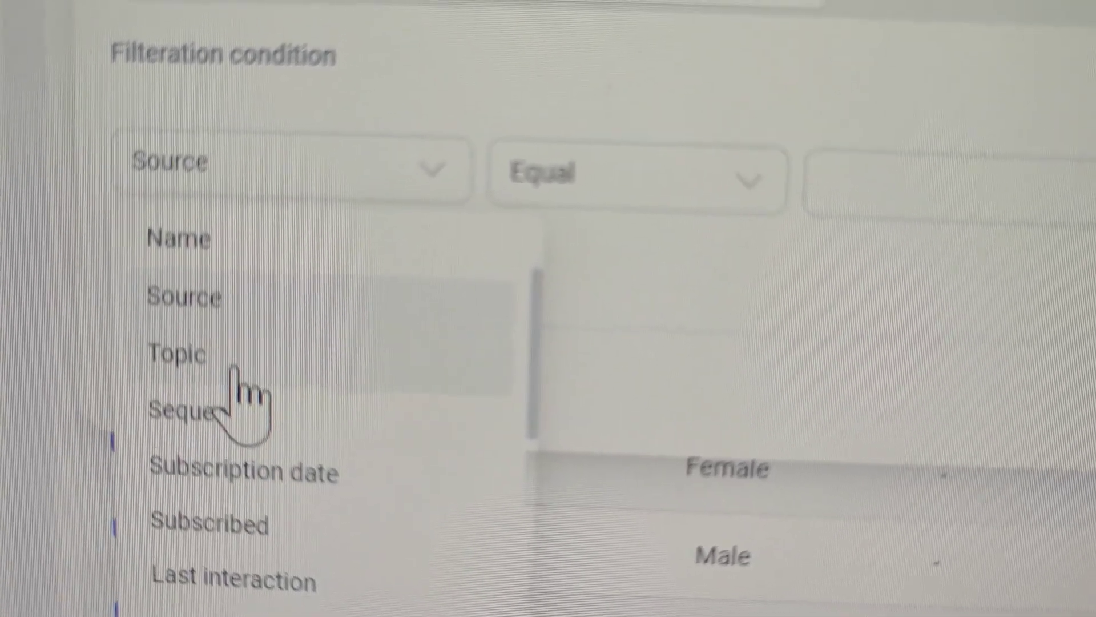
pyautogui.click(805, 186)
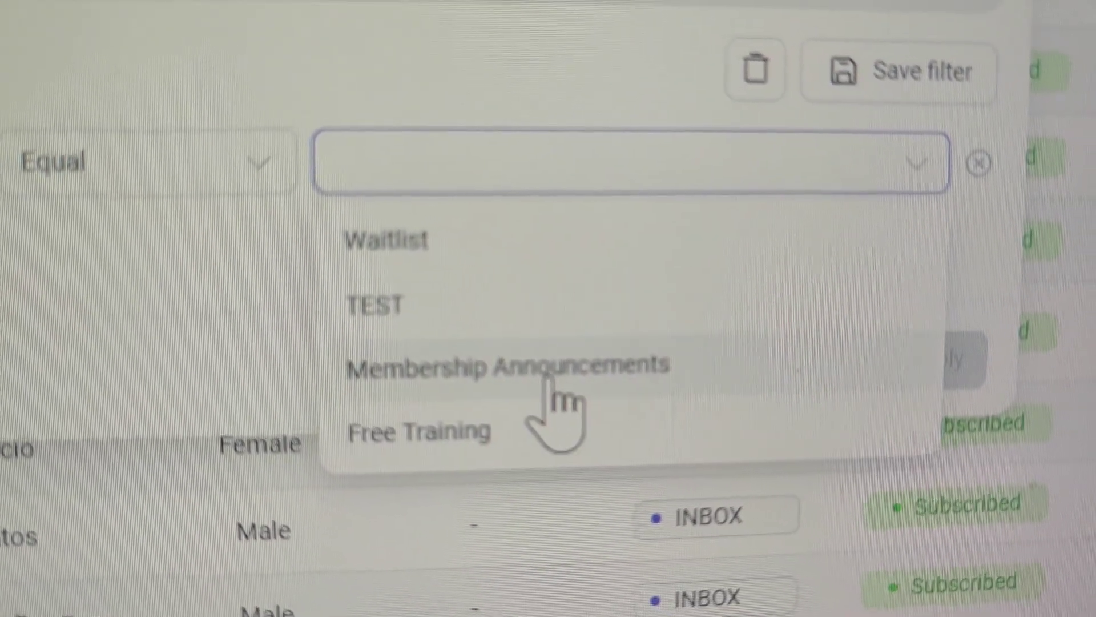
pyautogui.click(554, 376)
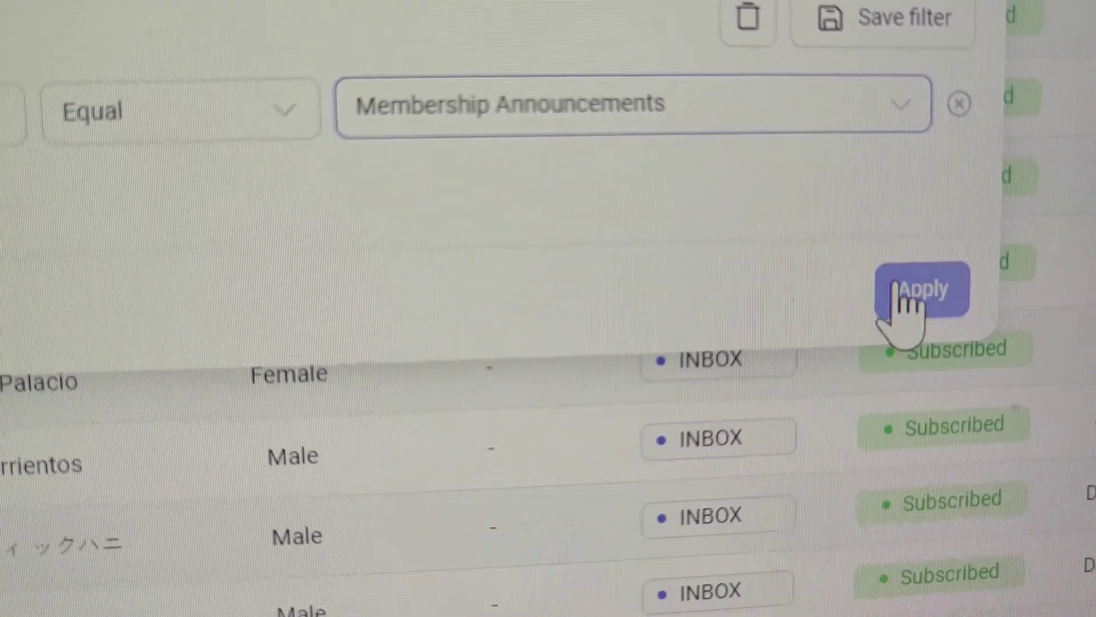
pyautogui.click(880, 271)
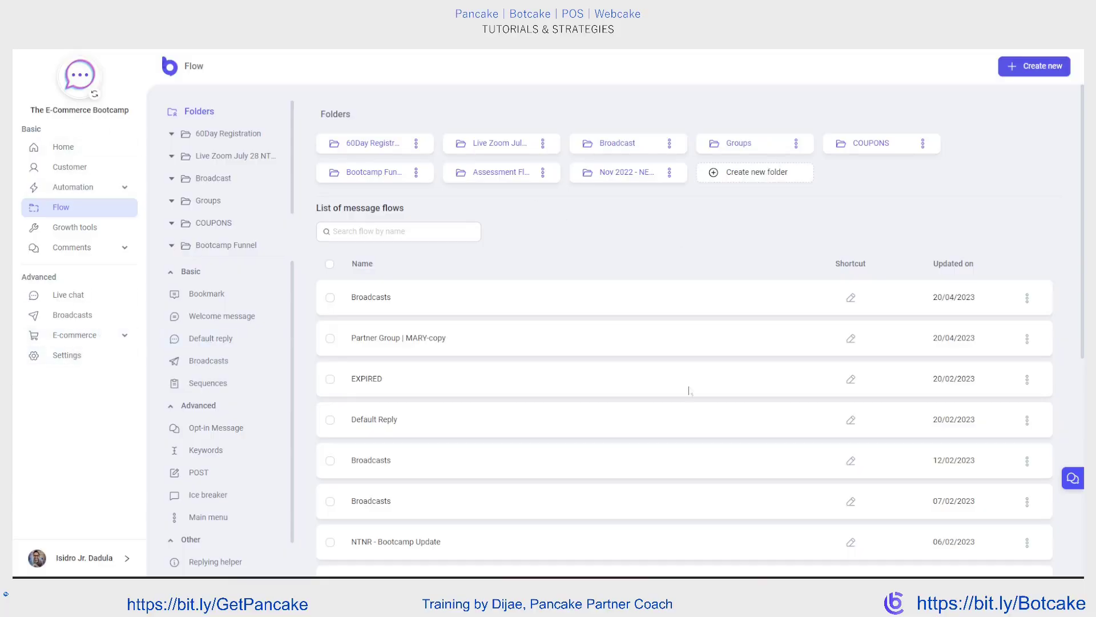
# - Create a Marketing Messages topic named NEW TOPIC in the topic management settings
pyautogui.click(73, 359)
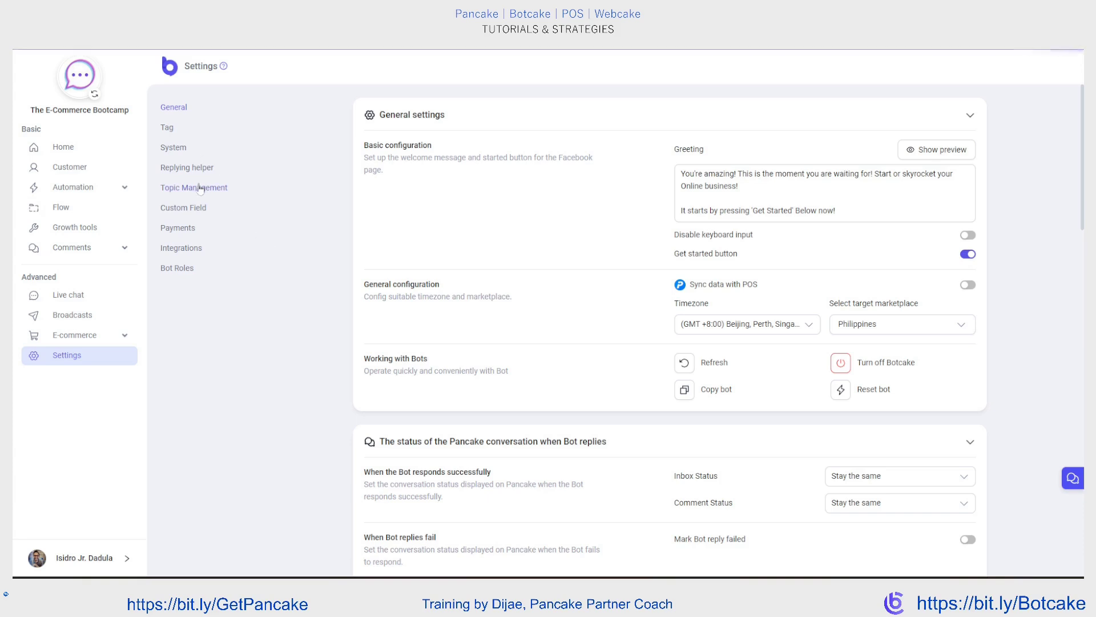
pyautogui.click(178, 194)
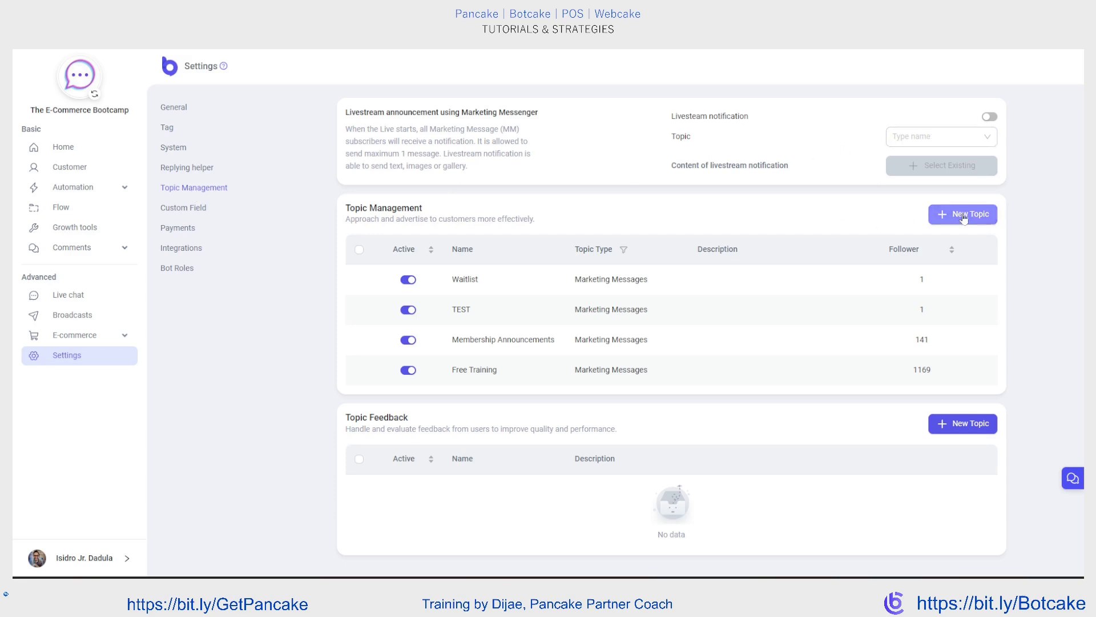
pyautogui.moveTo(343, 210); pyautogui.dragTo(392, 210)
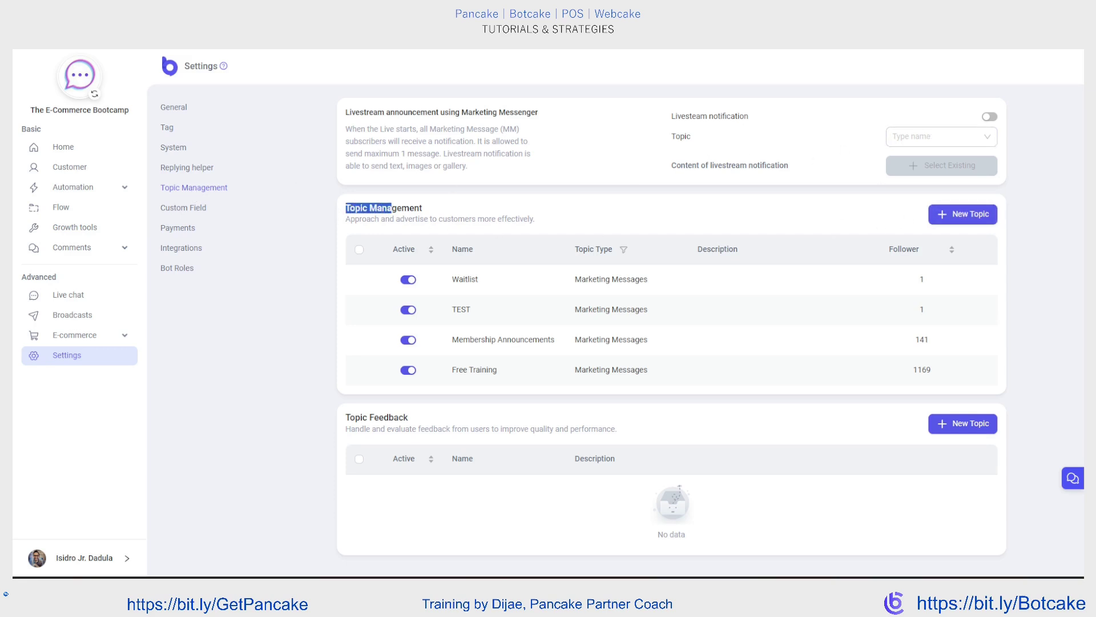
pyautogui.click(943, 223)
pyautogui.click(505, 265)
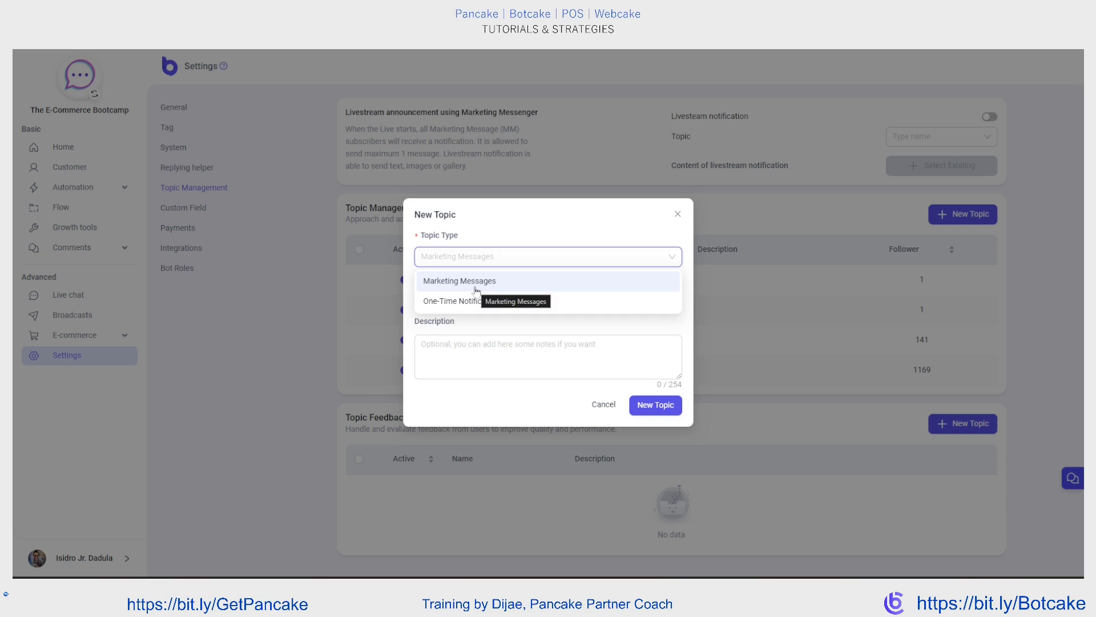
pyautogui.click(508, 238)
pyautogui.click(468, 299)
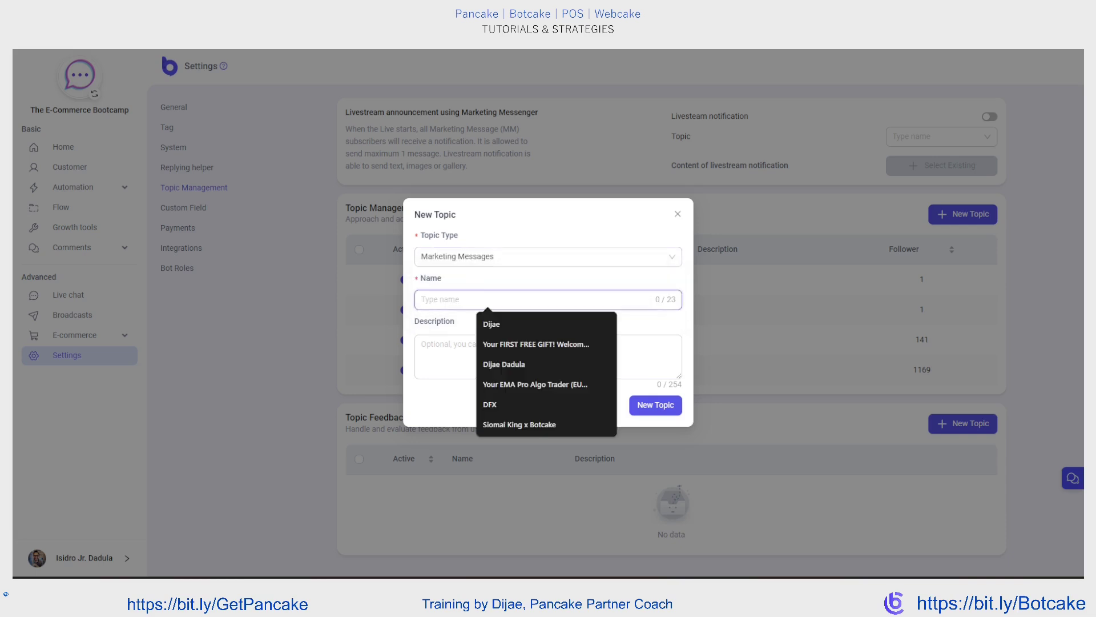
pyautogui.write('NE')
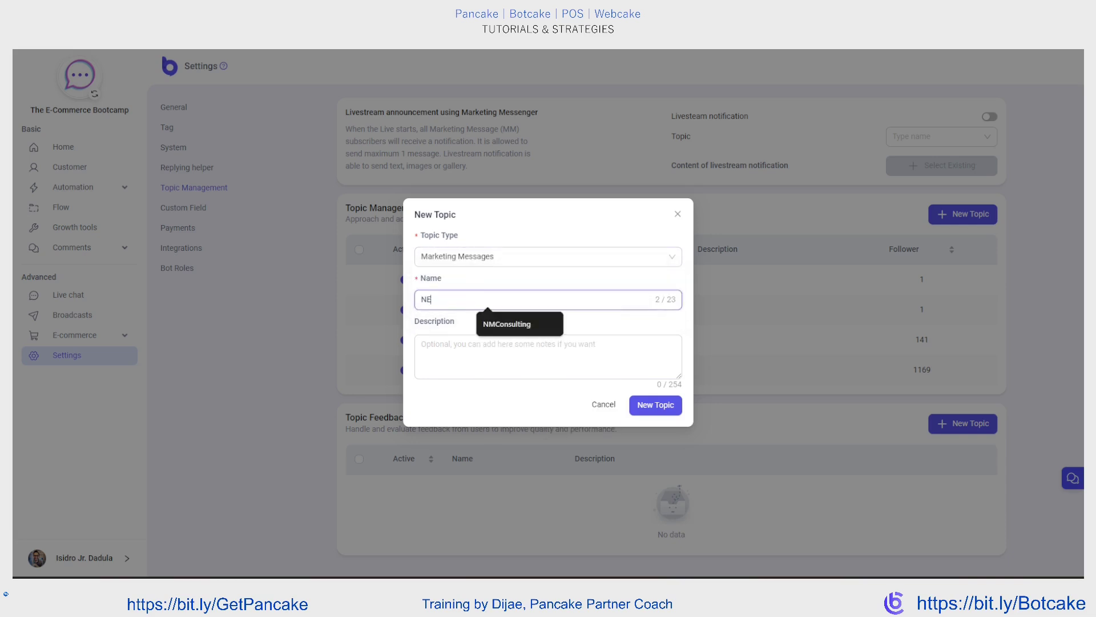
pyautogui.write('S TOPIC')
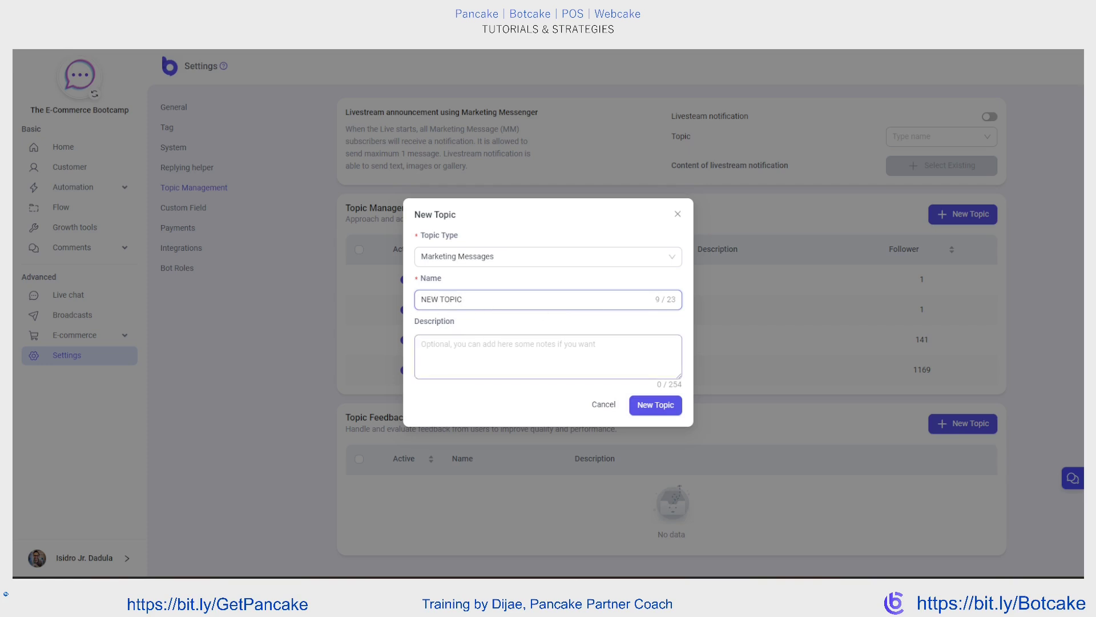
pyautogui.click(645, 409)
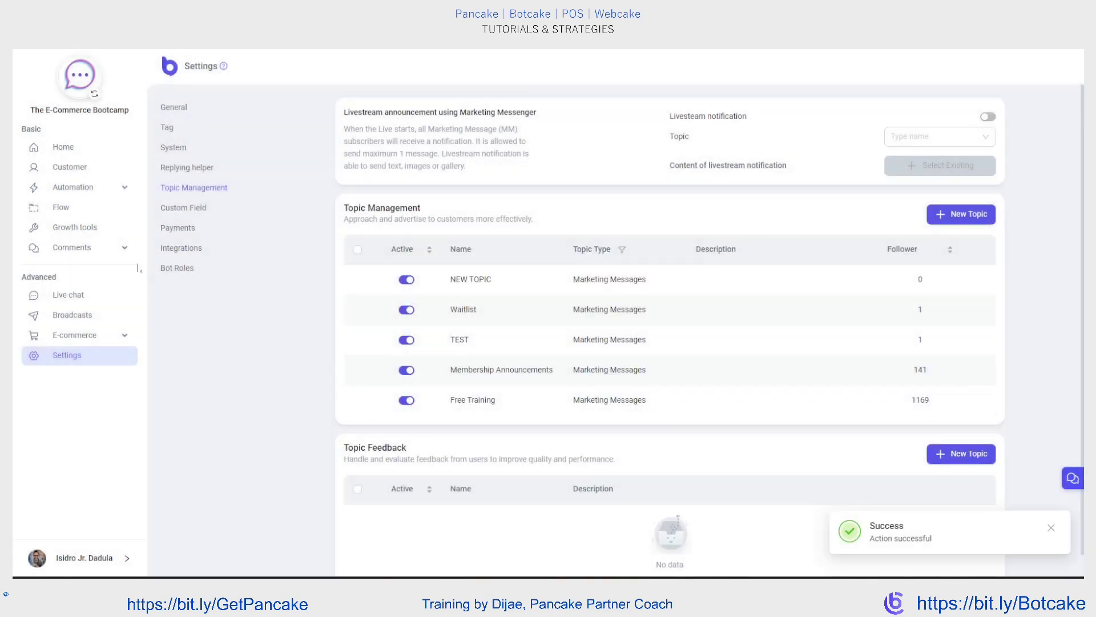
# - Create a message flow named MM DEMO with Contents as its first step
pyautogui.click(60, 209)
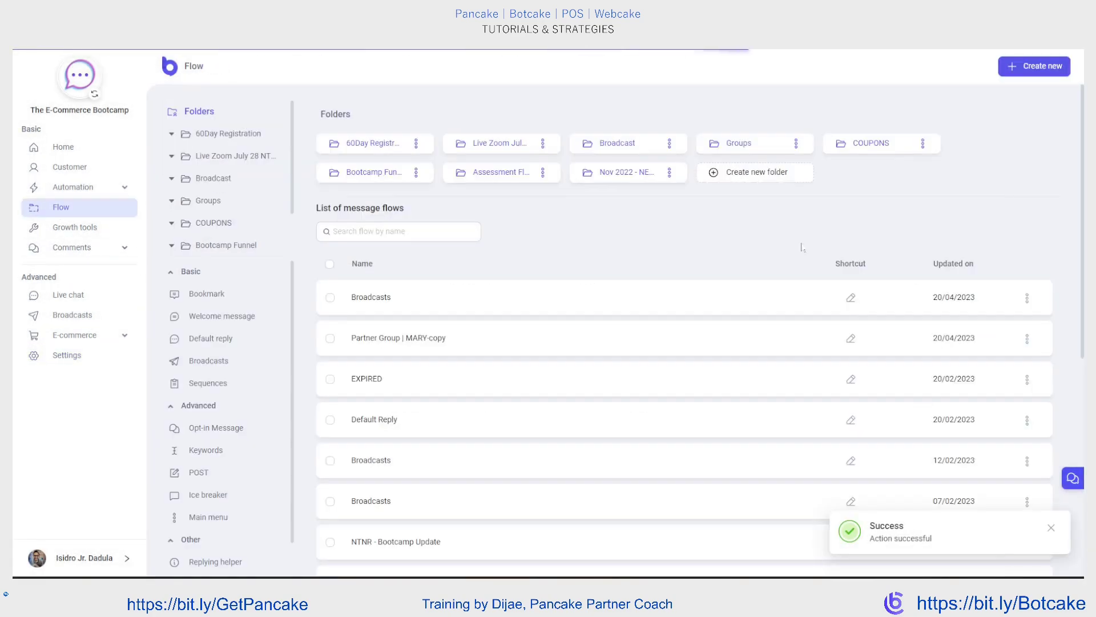
pyautogui.click(1025, 68)
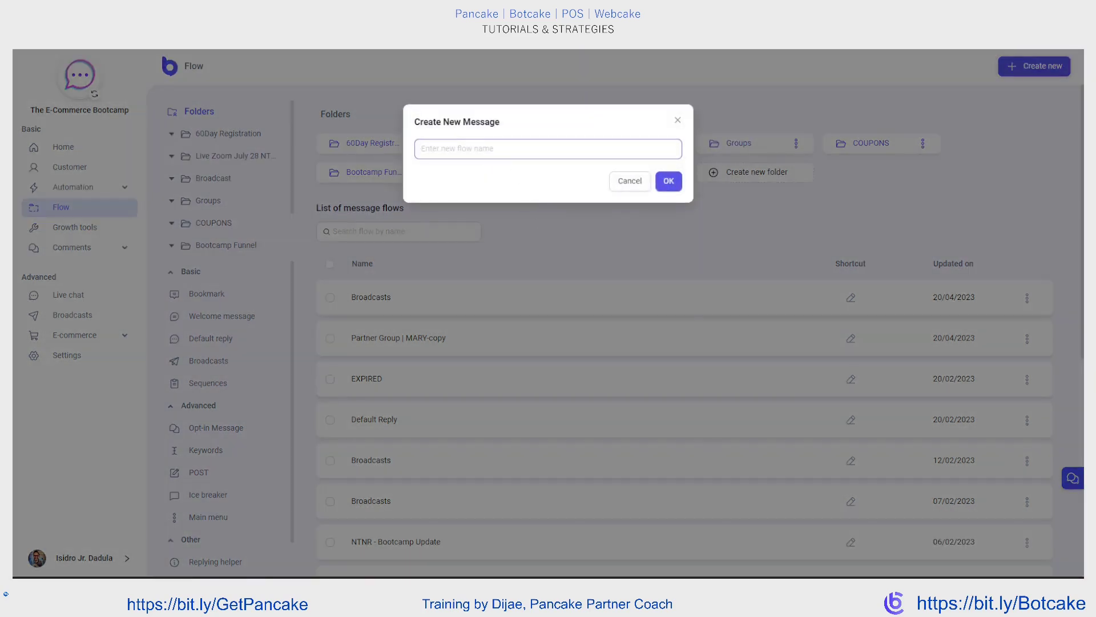
pyautogui.write('MM DEMO')
pyautogui.click(671, 182)
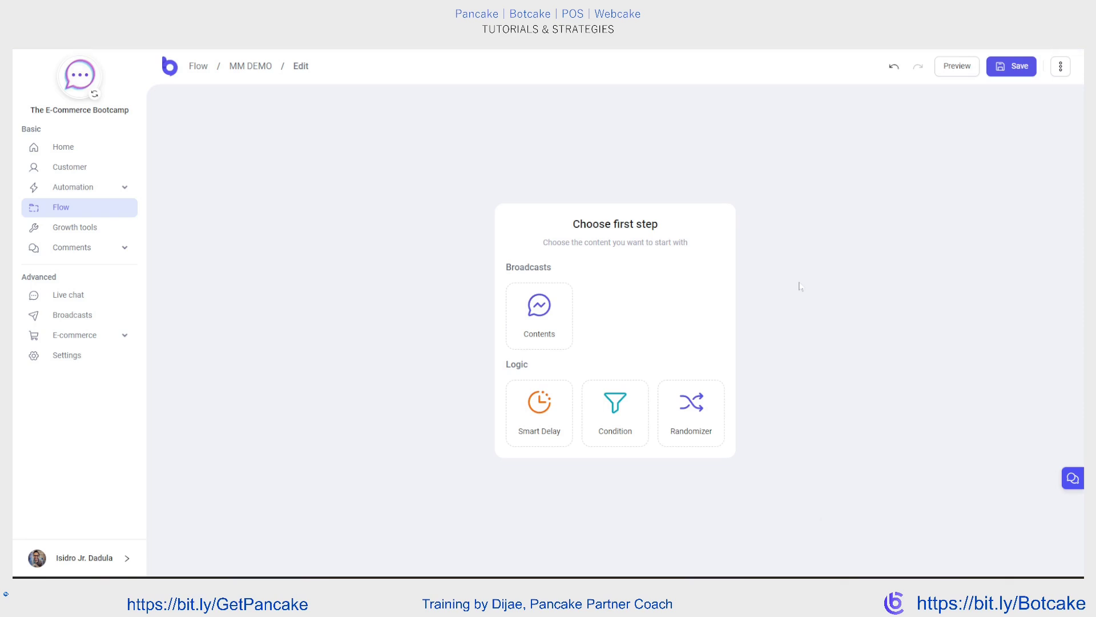
pyautogui.click(529, 303)
# - Enter the message "Hey we wanna make sure you get our SPA Announcements and PROMO." followed by a blank line
pyautogui.click(367, 162)
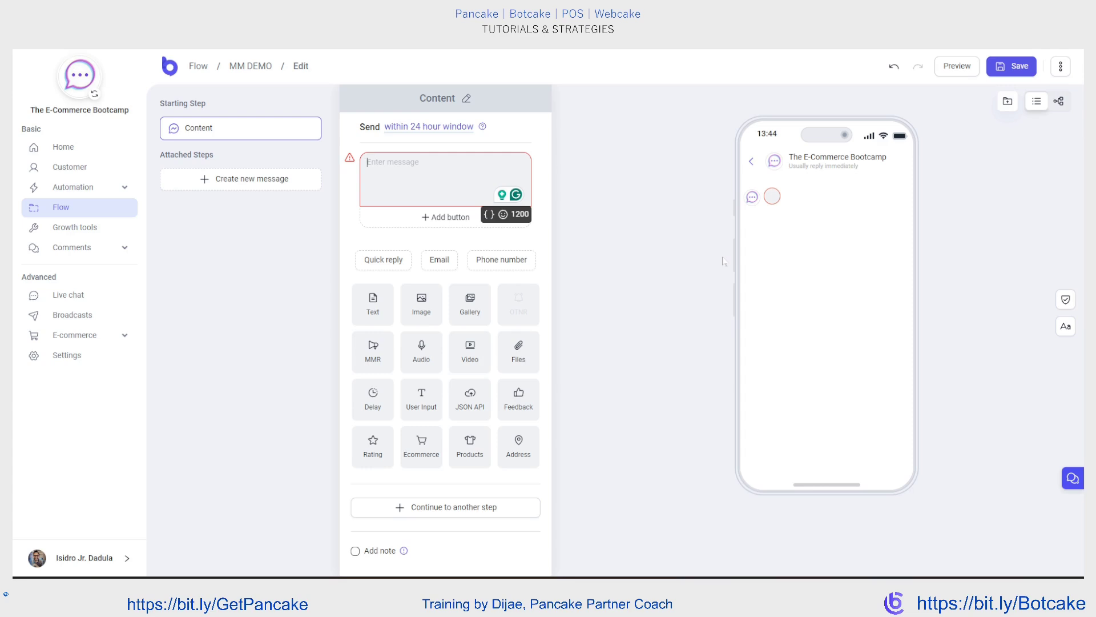
pyautogui.write('Hey we wanna make sure you get our SPA Announcements and PROMO.')
pyautogui.press('Return')
pyautogui.press('Return')
# - Add the paragraph "Just get notified below and NEVER MISS amazing opportunities and DISCOUNTS from us!" and an exclamation mark after the opening "Hey"
pyautogui.write('Just')
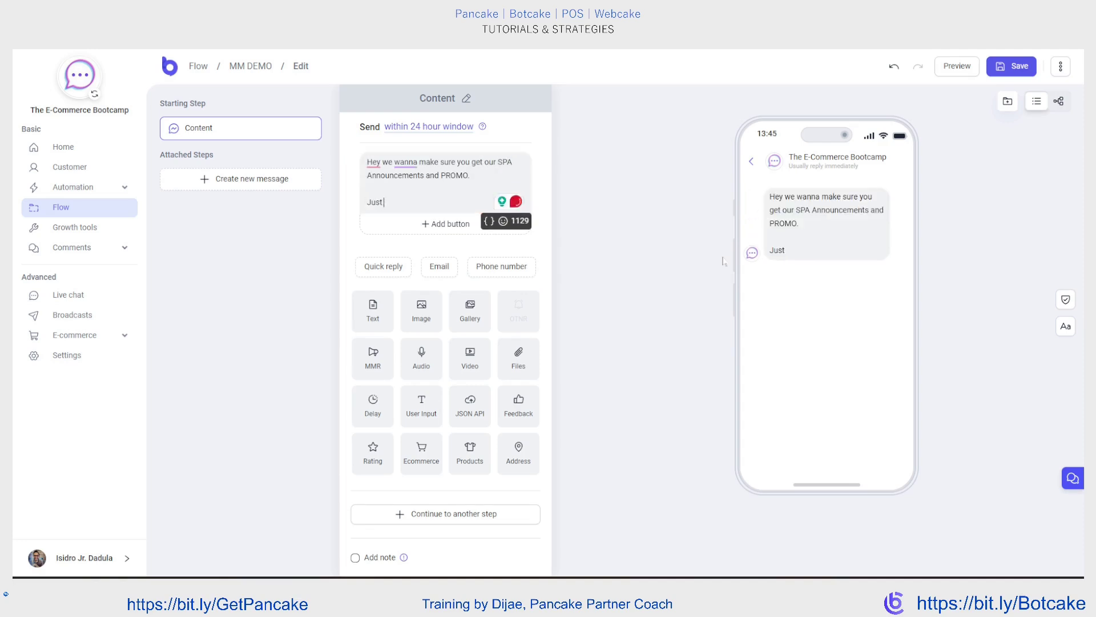
pyautogui.write(' get notified below and NEVER MISS amazing opportunities and DISCOUNTS from us!')
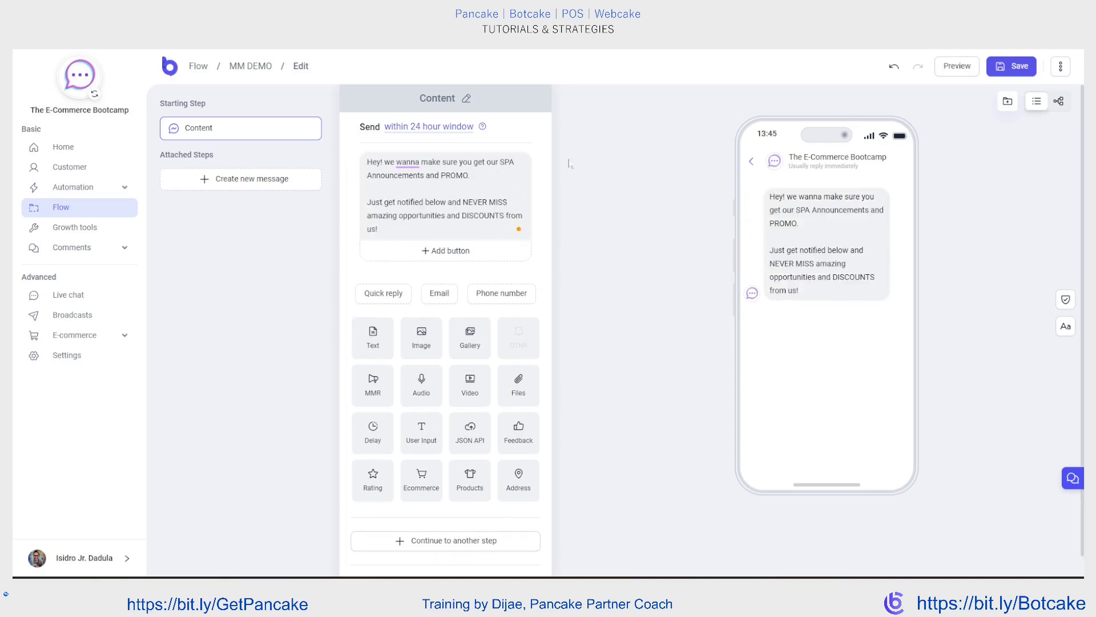
pyautogui.click(380, 162)
pyautogui.write('!')
pyautogui.click(609, 146)
pyautogui.click(445, 199)
pyautogui.click(600, 220)
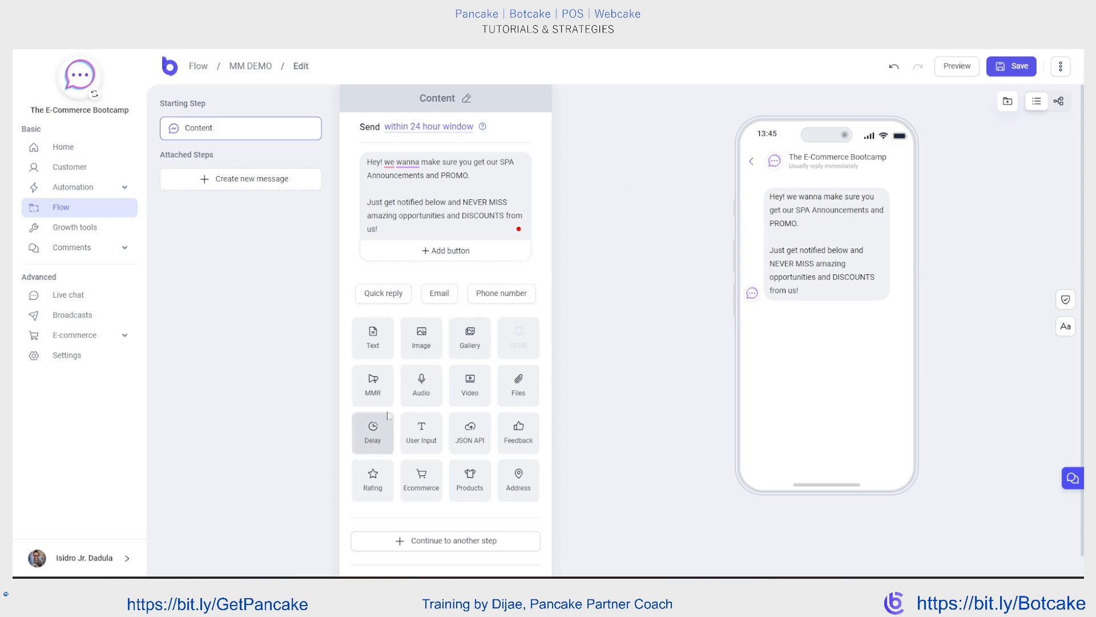
# - Add an MMR (Marketing Messages) block below the text message
pyautogui.moveTo(376, 392)
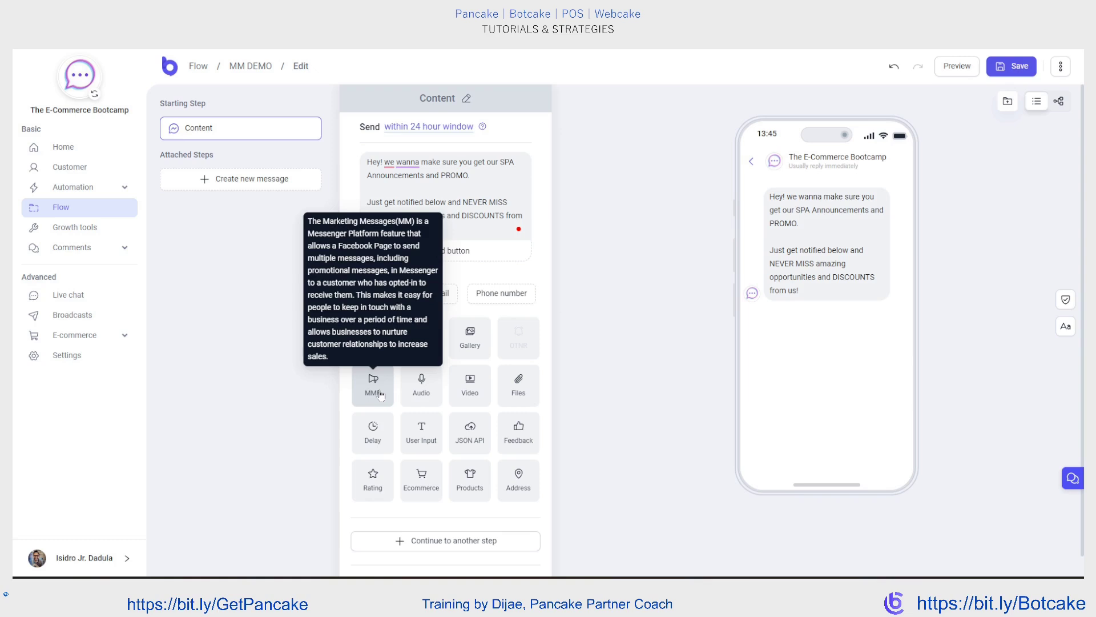
pyautogui.click(373, 385)
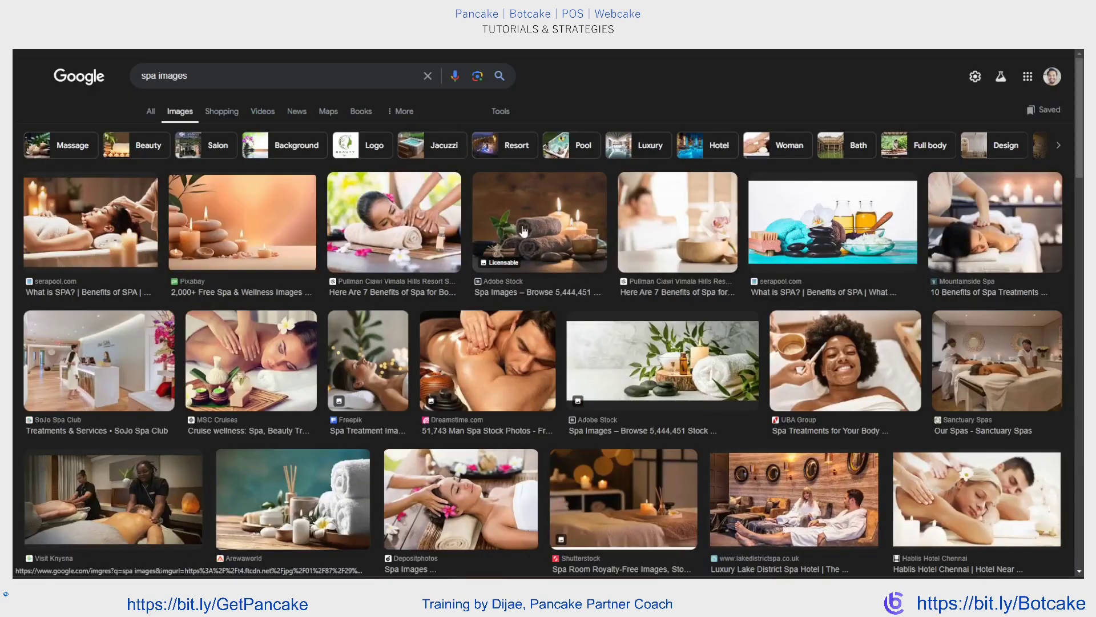
# - Switch to the Google Images results and save the Adobe Stock spa picture with rolled towels and candles to the Downloads folder
pyautogui.click(546, 223)
pyautogui.rightClick(840, 291)
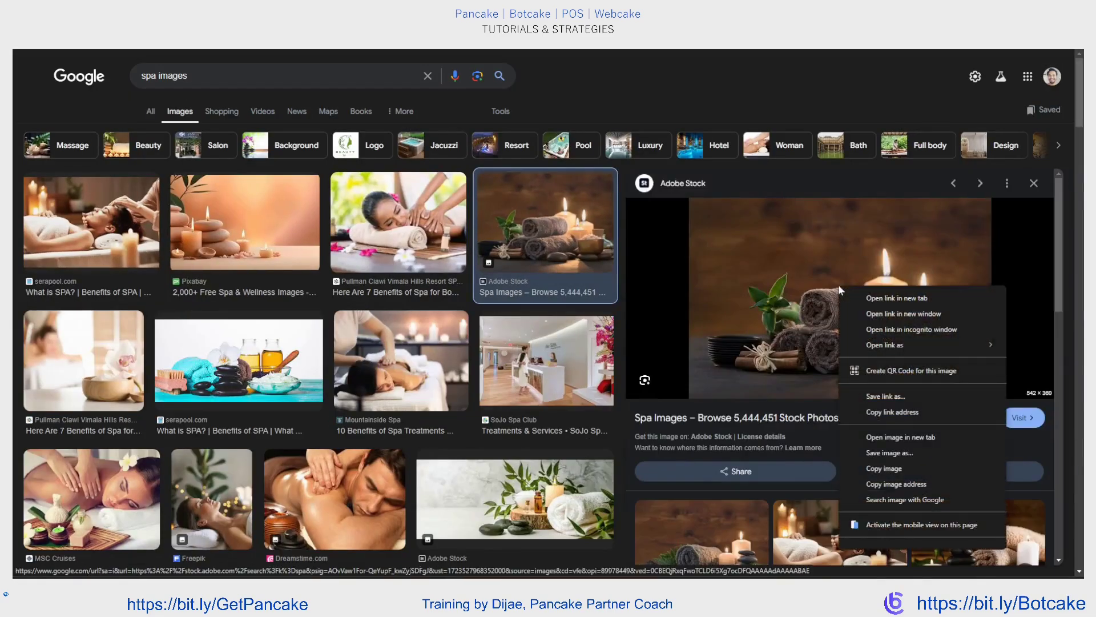
pyautogui.click(907, 457)
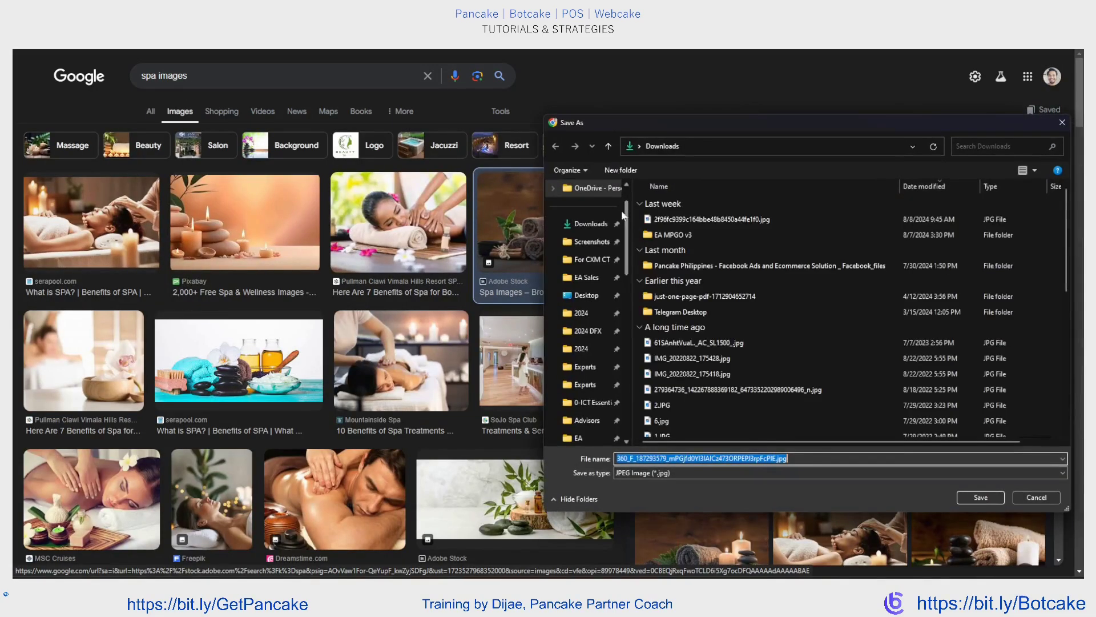
pyautogui.click(592, 225)
pyautogui.click(980, 497)
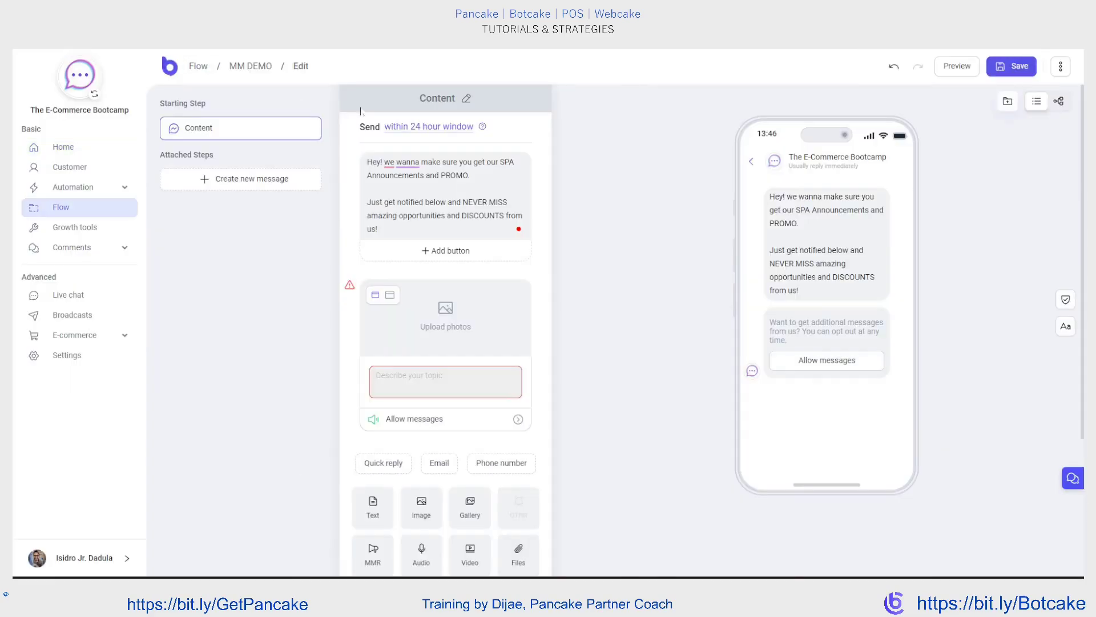
# - Switch the MMR block in the MM DEMO flow to the taller image layout and upload the saved spa picture from Downloads
pyautogui.click(393, 297)
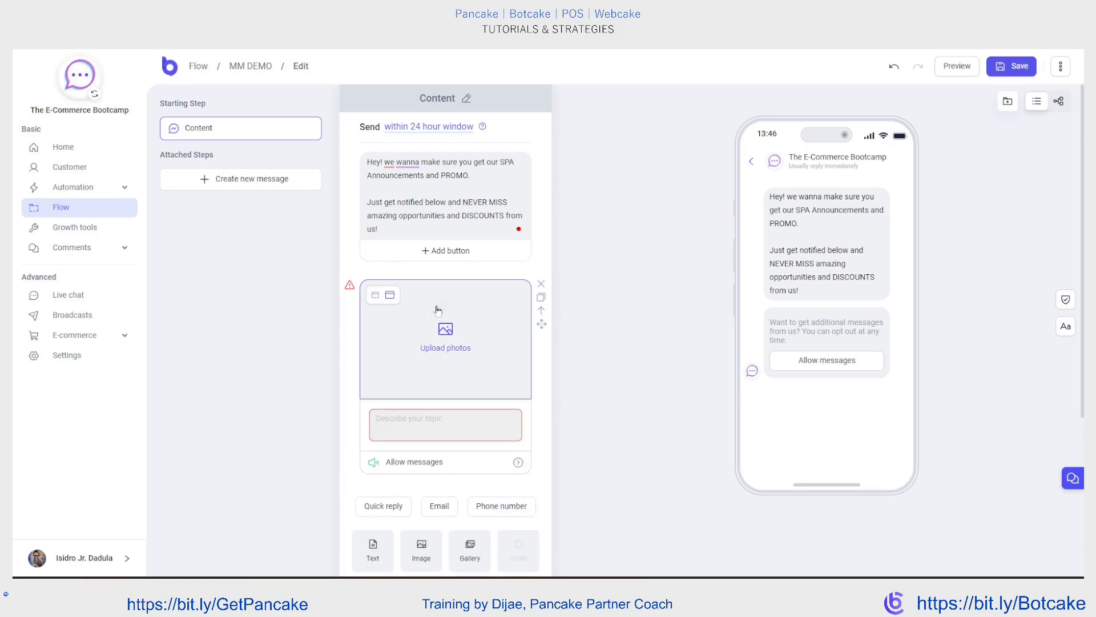
pyautogui.click(452, 341)
pyautogui.scroll(3, 580, 231)
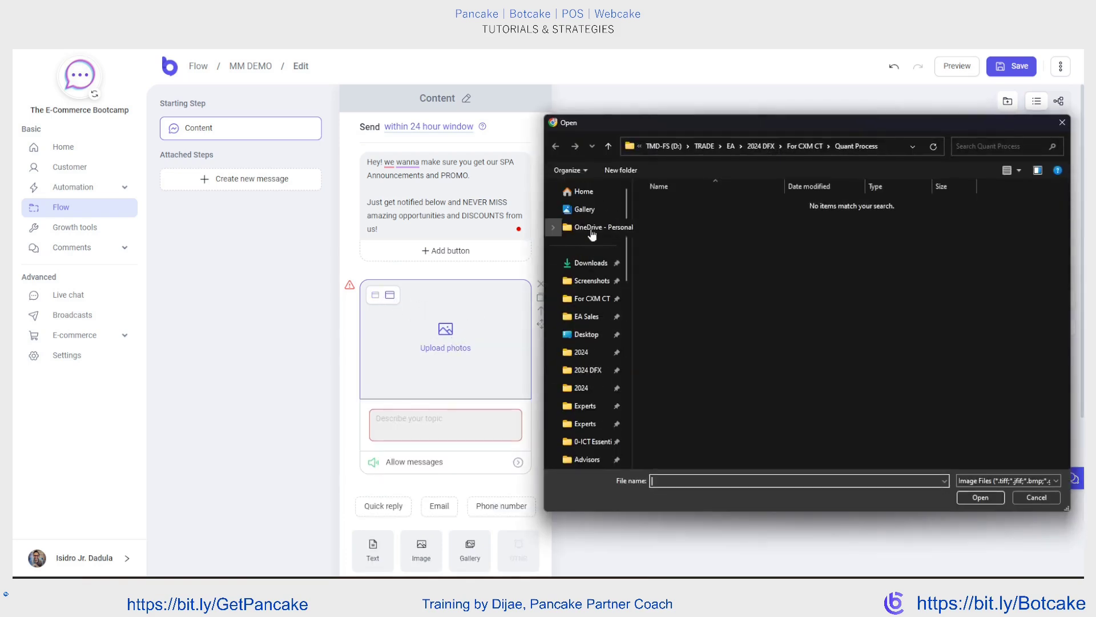
pyautogui.click(592, 263)
pyautogui.click(665, 224)
pyautogui.doubleClick(666, 223)
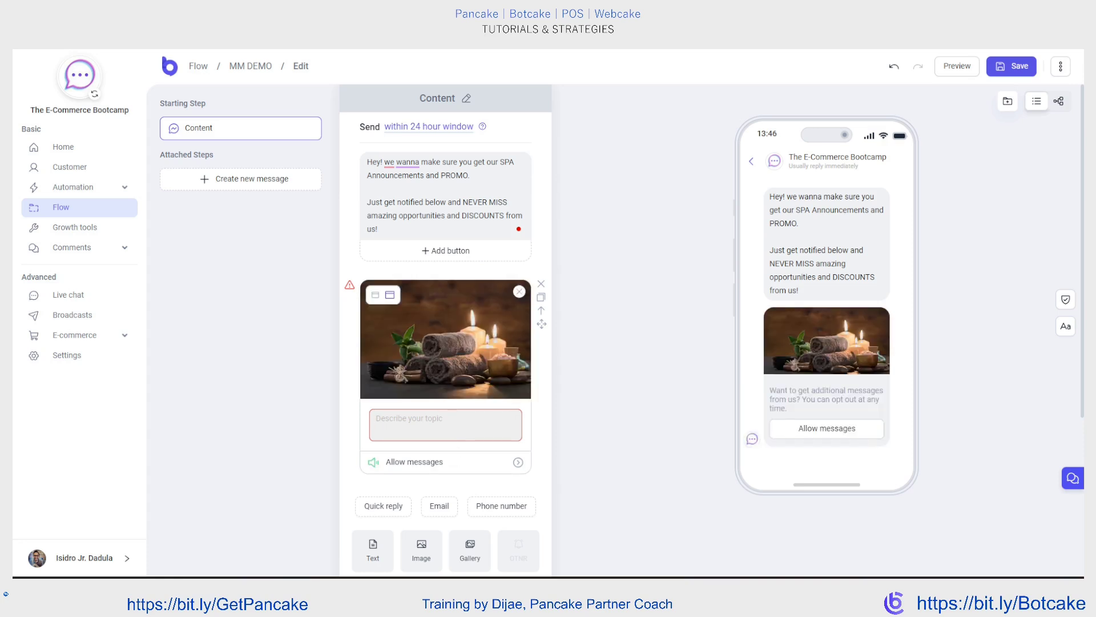
# - Set the MMR block's topic description to "SUBSCRIBE TO GET UPTO 70% OFF"
pyautogui.click(434, 423)
pyautogui.write('GET UPTO ')
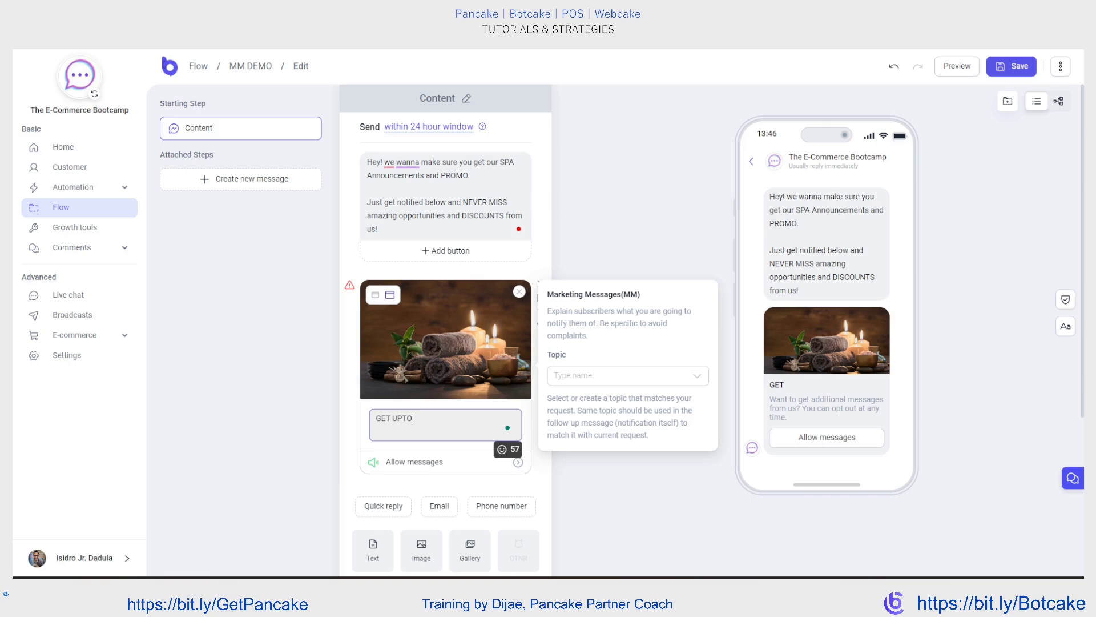
pyautogui.write('70% OFF')
pyautogui.press('BackSpace')
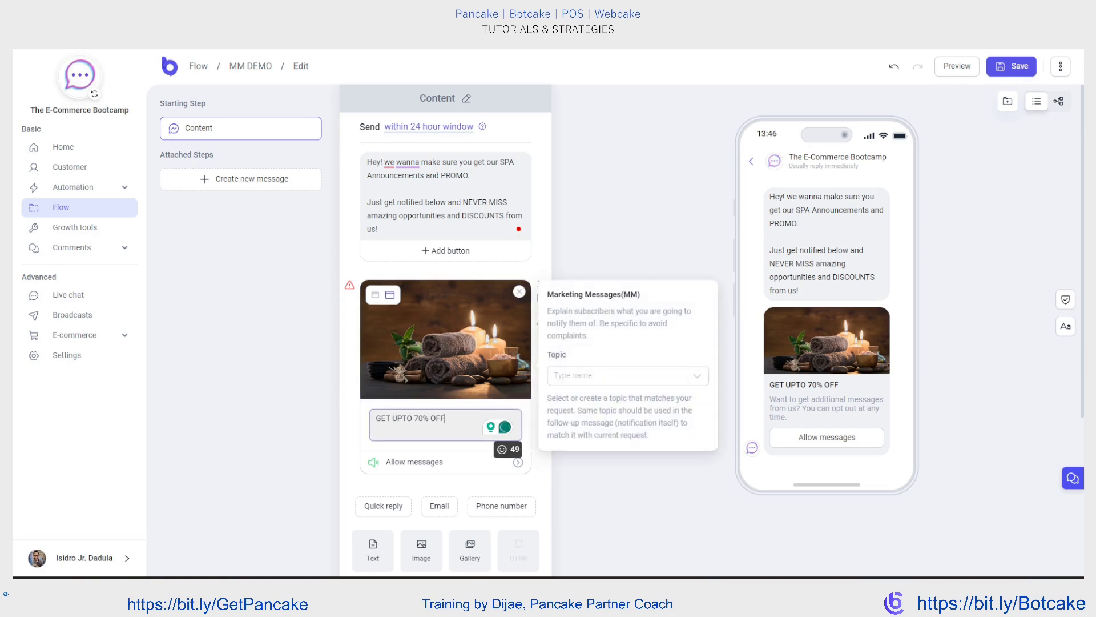
pyautogui.hotkey('ctrl', 'a')
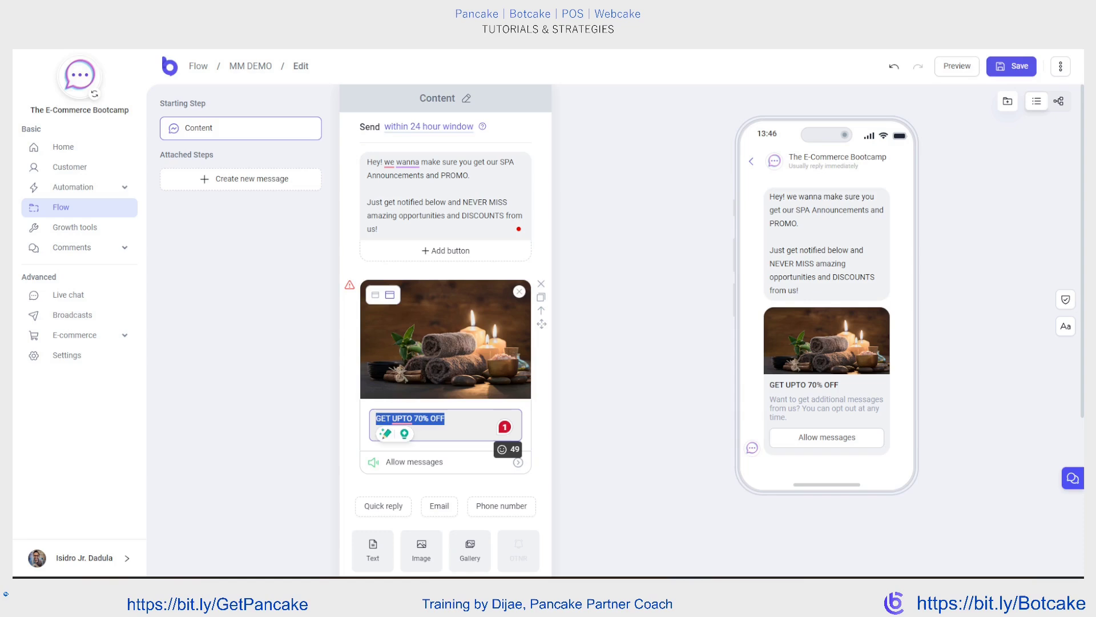
pyautogui.press('Home')
pyautogui.write('SUBSCRIBE TO')
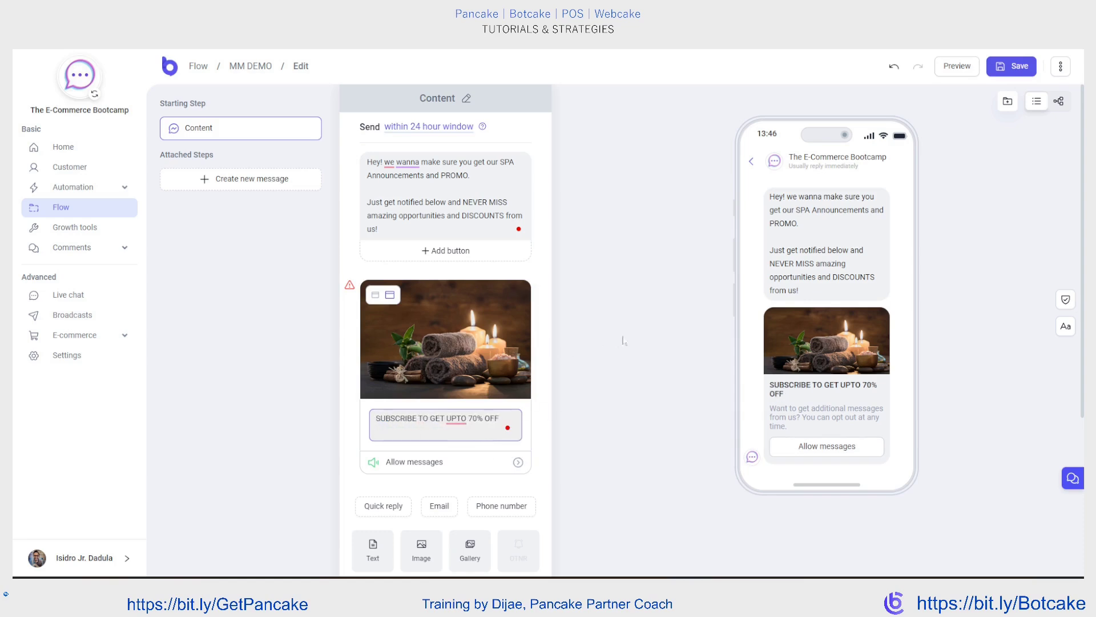
pyautogui.click(633, 322)
pyautogui.click(502, 434)
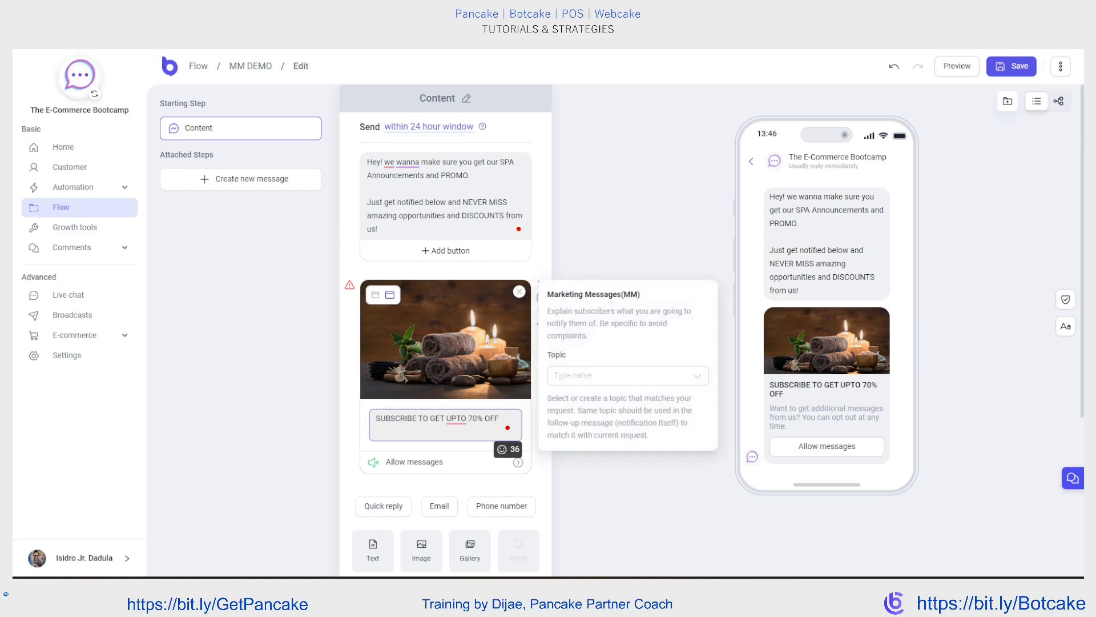
# - Set the MMR block's topic to the existing NEW TOPIC
pyautogui.click(603, 377)
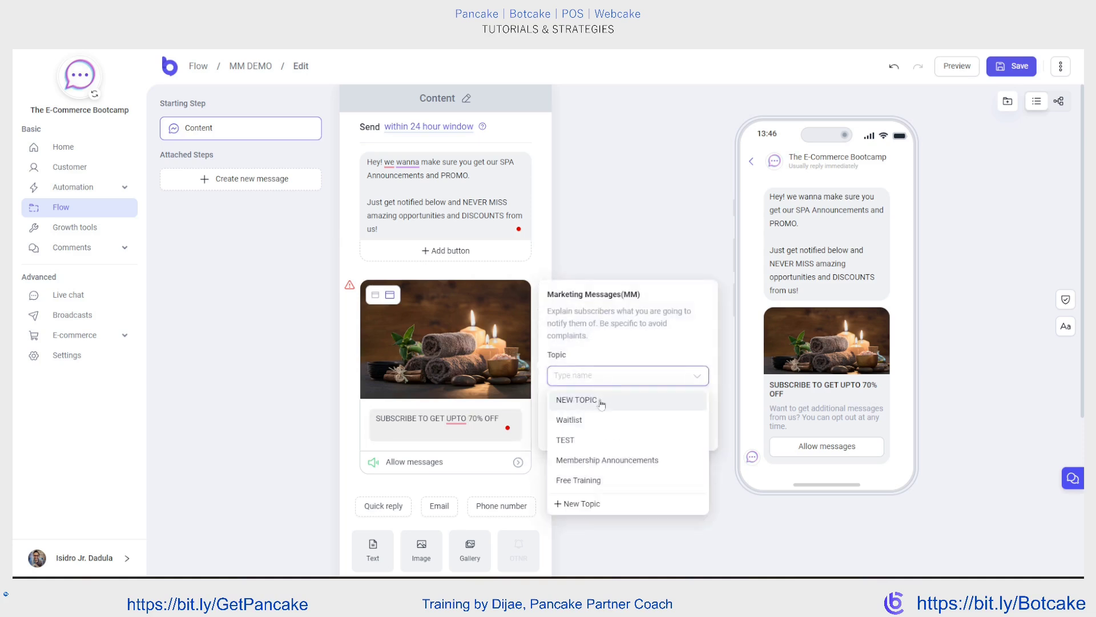
pyautogui.click(600, 401)
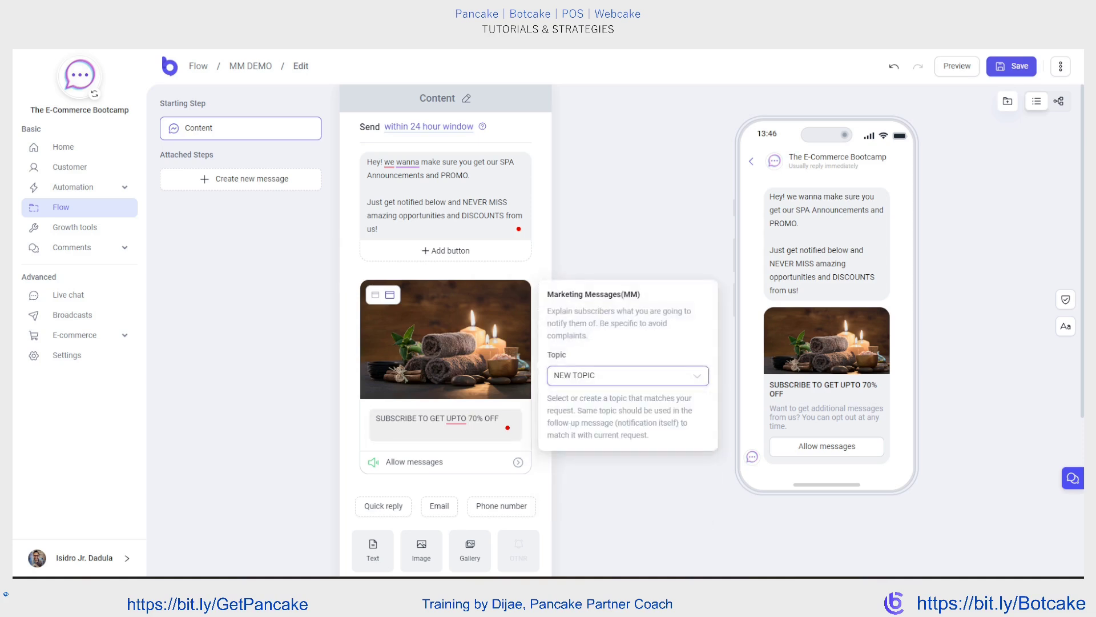
pyautogui.click(655, 182)
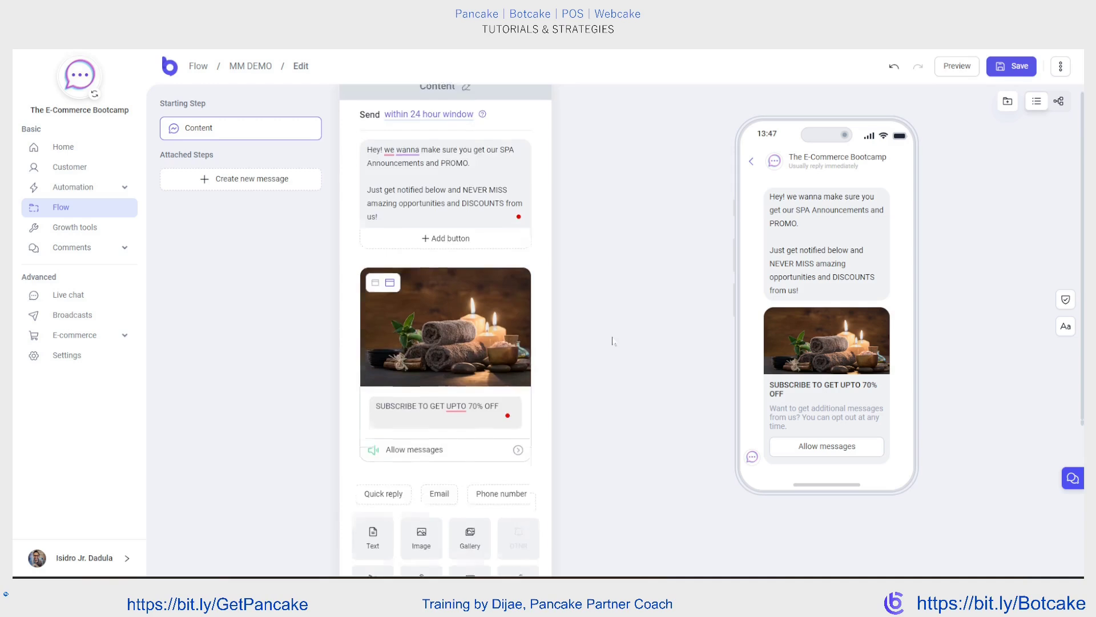
# - Link the MMR block's "Allow messages" button to a new attached message, Flow #1, and save the button settings
pyautogui.scroll(-2, 620, 344)
pyautogui.scroll(-2, 654, 323)
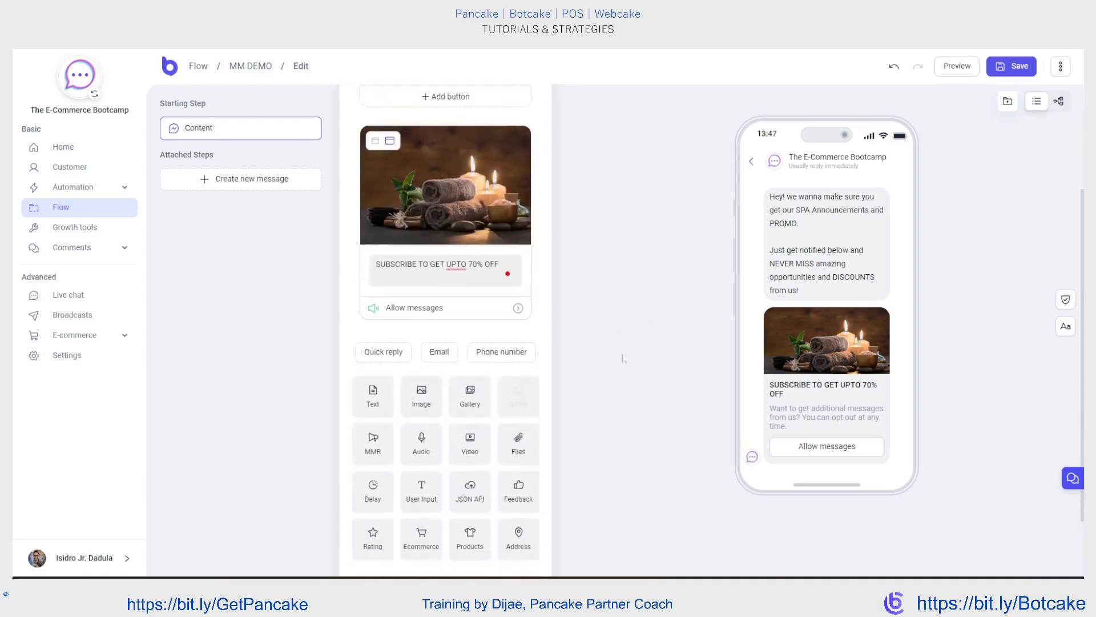
pyautogui.click(411, 247)
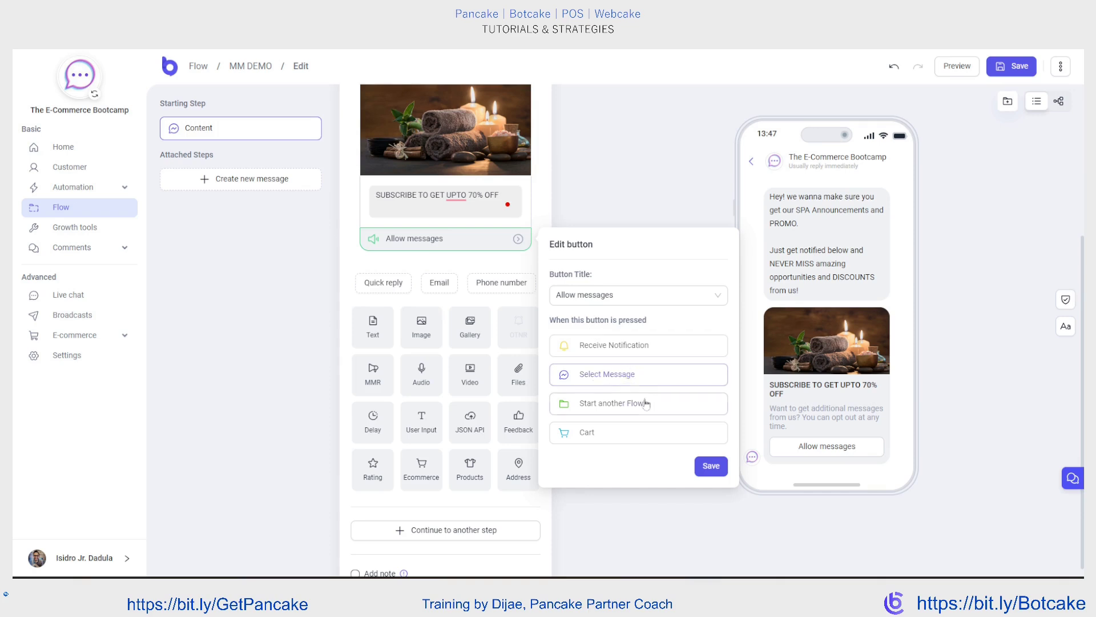
pyautogui.click(653, 377)
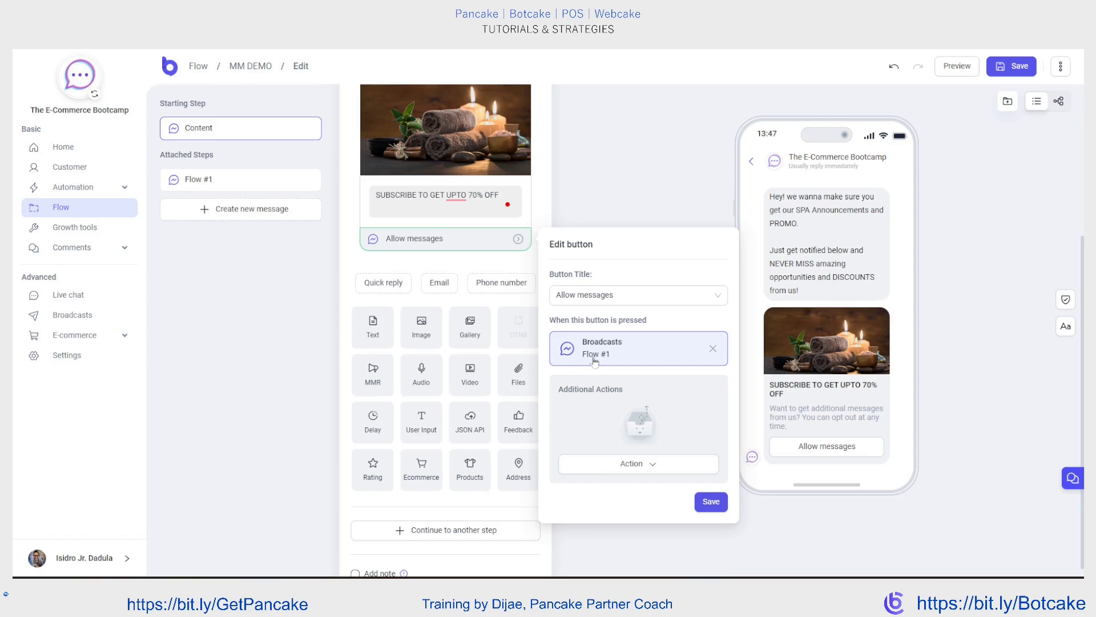
pyautogui.click(712, 349)
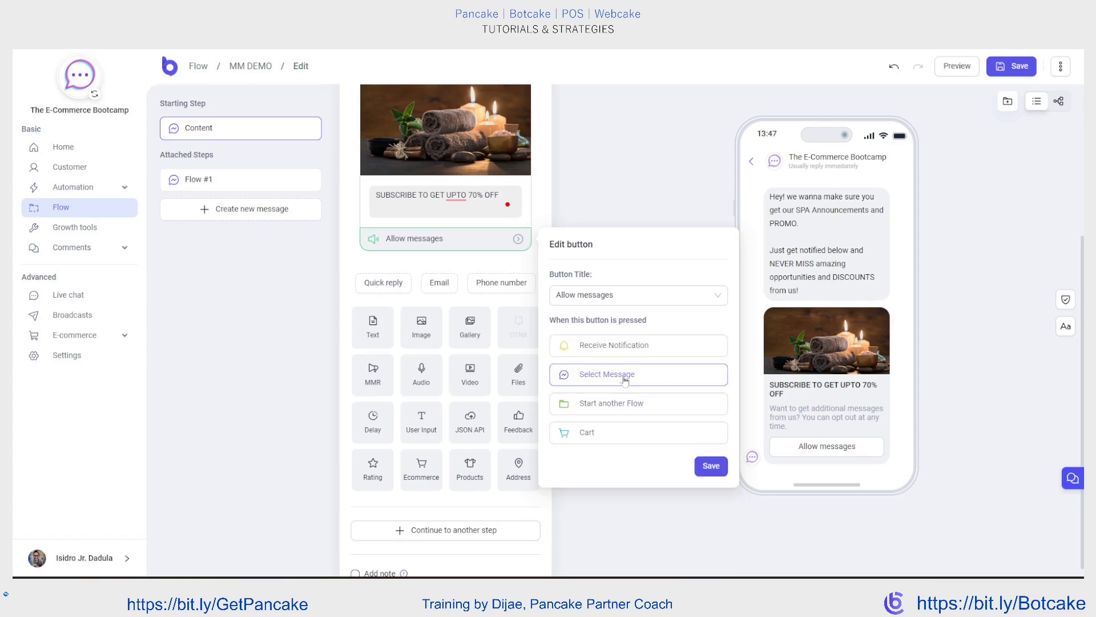
pyautogui.click(625, 377)
pyautogui.click(454, 266)
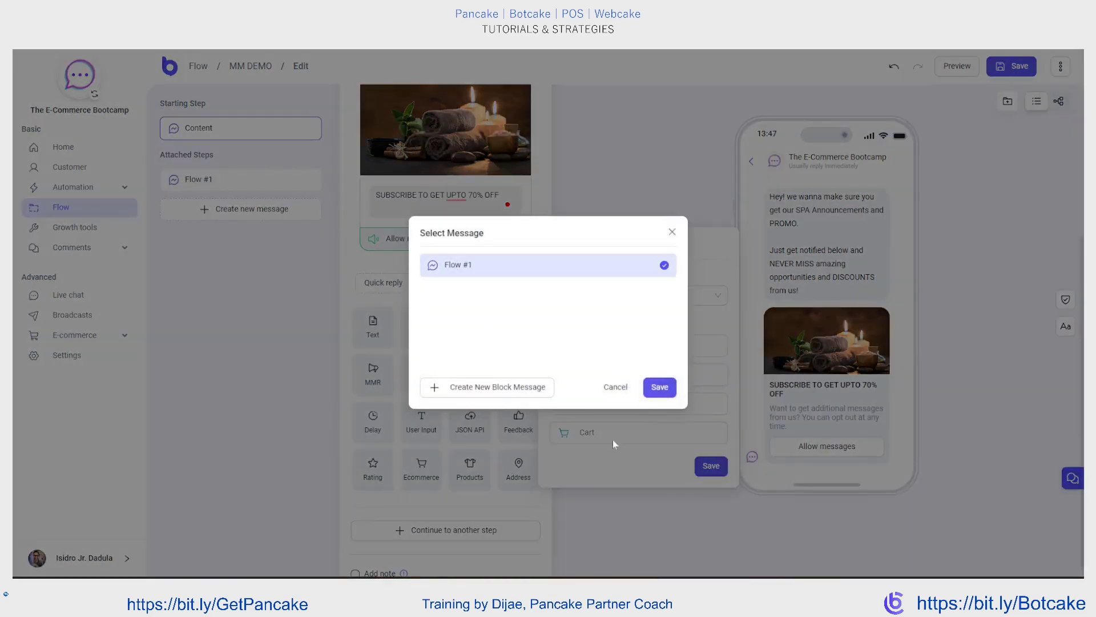
pyautogui.click(656, 388)
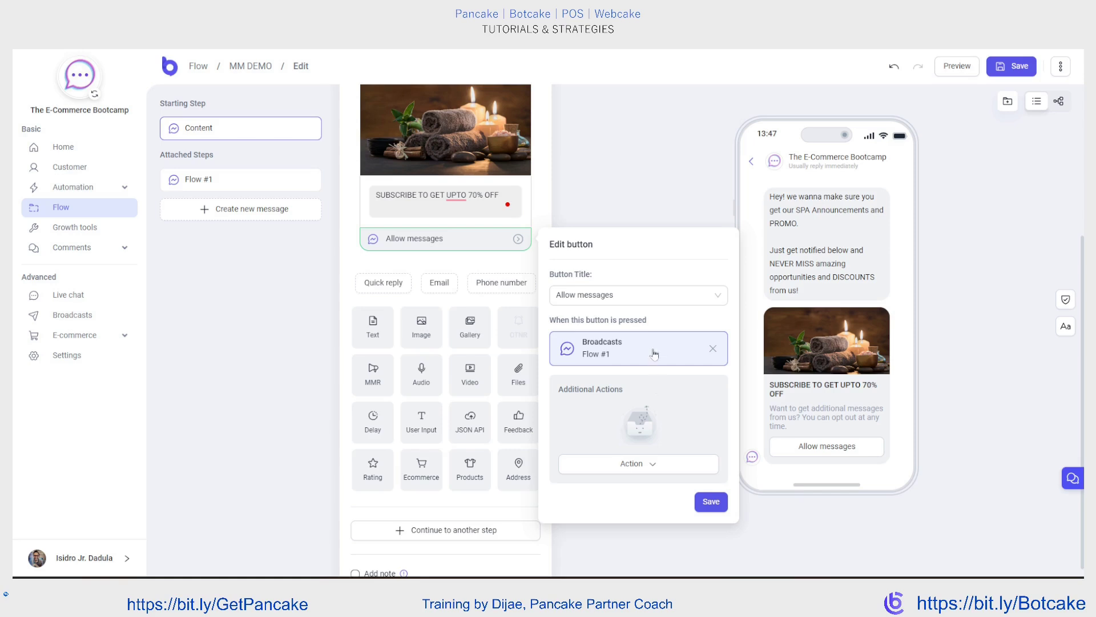
pyautogui.click(711, 502)
# - Begin the attached Flow #1 message with "Great! Amazing and really easy right?" and a separate paragraph "Here's your FIRST Coupon!"
pyautogui.click(232, 180)
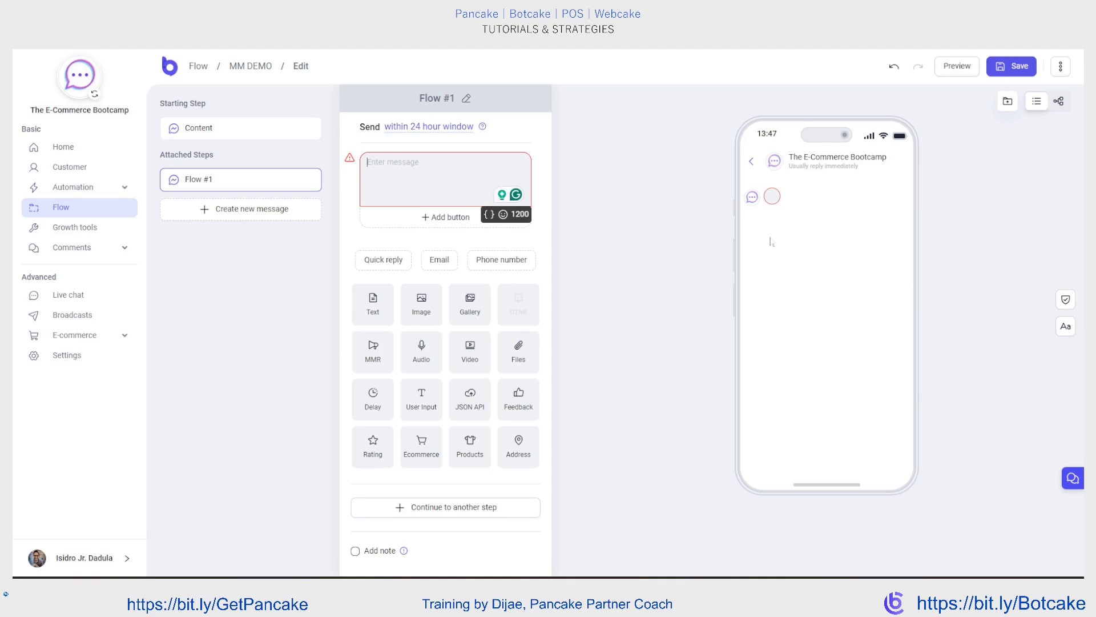
pyautogui.write('Great! Amazing and really easy right?')
pyautogui.press('Return')
pyautogui.press('Return')
pyautogui.write("Here's your FIRST Coupon!")
pyautogui.press('Return')
pyautogui.press('Return')
# - Add "Go to any of our SPA house and PRESENT THIS COUPON and get 10% off every 1st Week of the Month!" as the following paragraph
pyautogui.write('Go to any of our')
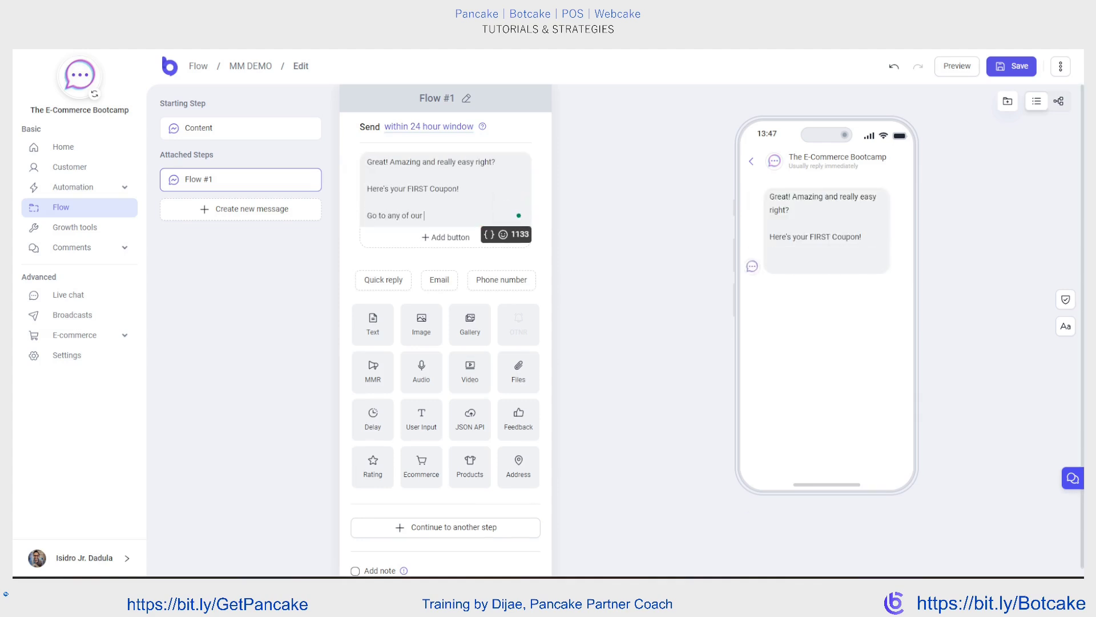
pyautogui.write(' SPA house and PRESENT THIS COUPON and get 10% off every 1st Week of the Month!')
pyautogui.press('Return')
pyautogui.press('Return')
# - End the Flow #1 message with "Coupon:" and "AMAZING10" on separate lines, and save the flow
pyautogui.write('Coupon:')
pyautogui.press('Return')
pyautogui.write('AMAZIN')
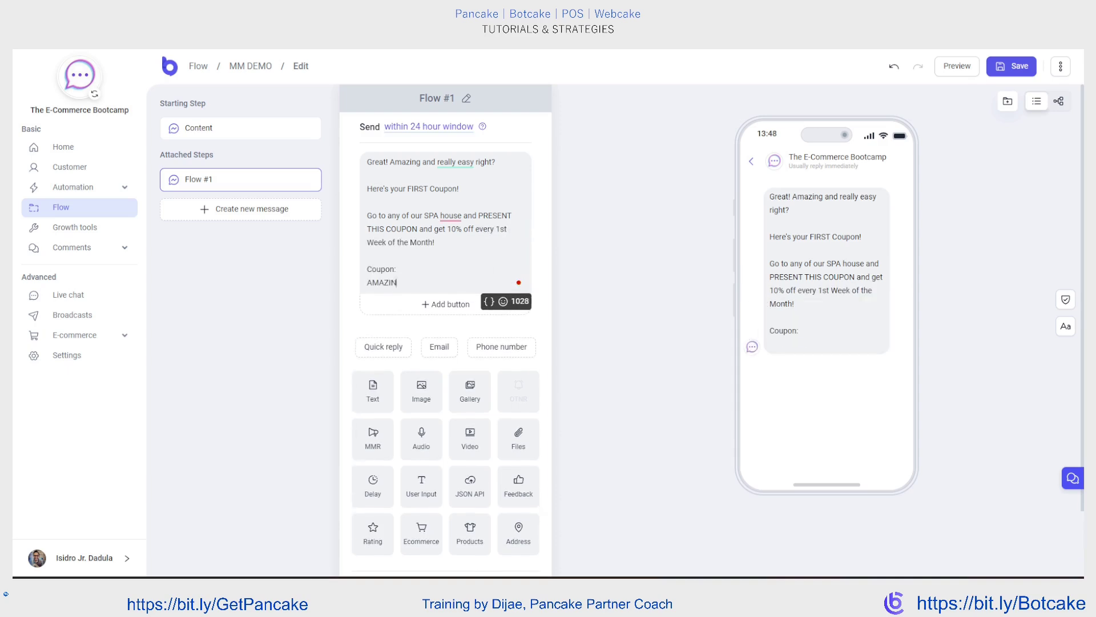
pyautogui.write('G10')
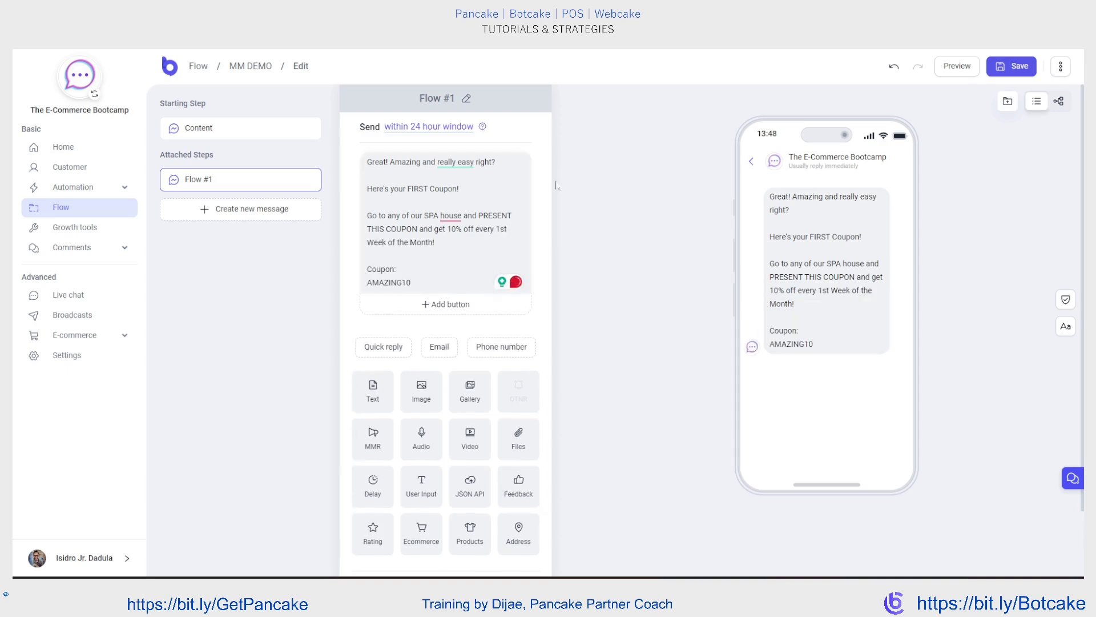
pyautogui.moveTo(537, 188)
pyautogui.click(1006, 66)
# - Follow the Content step's "Allow messages" button to its linked coupon message and save the flow
pyautogui.click(228, 128)
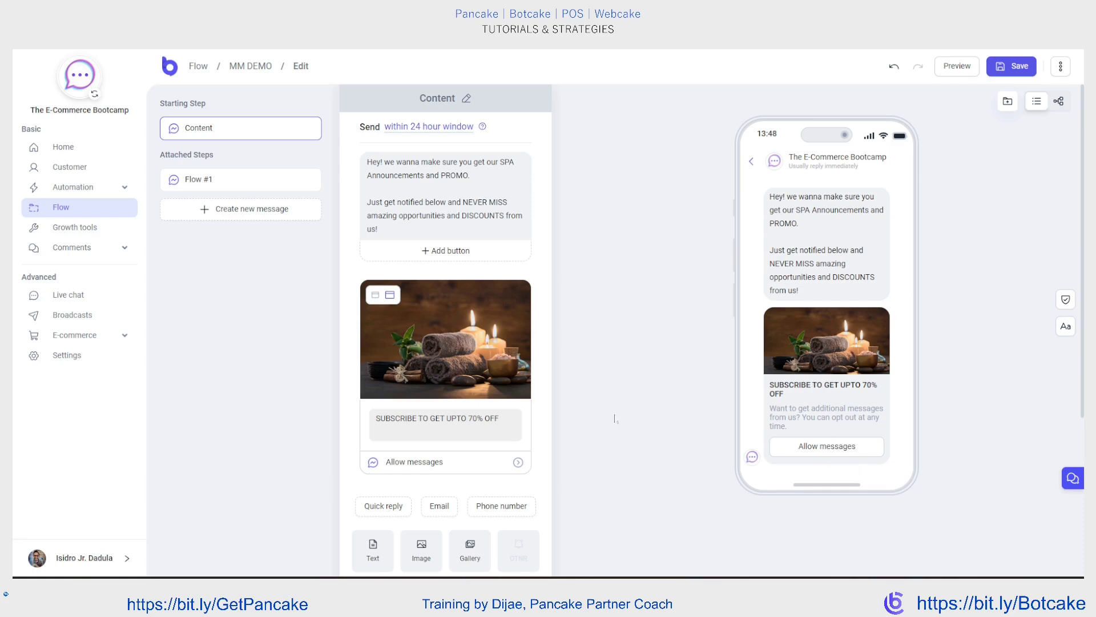
pyautogui.click(491, 462)
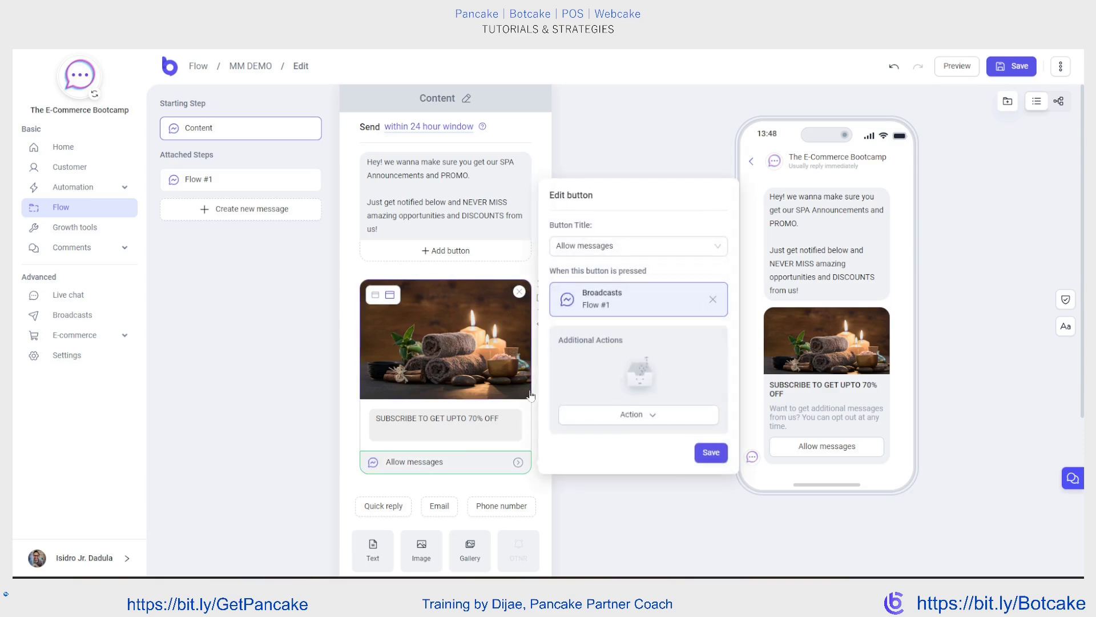
pyautogui.click(576, 296)
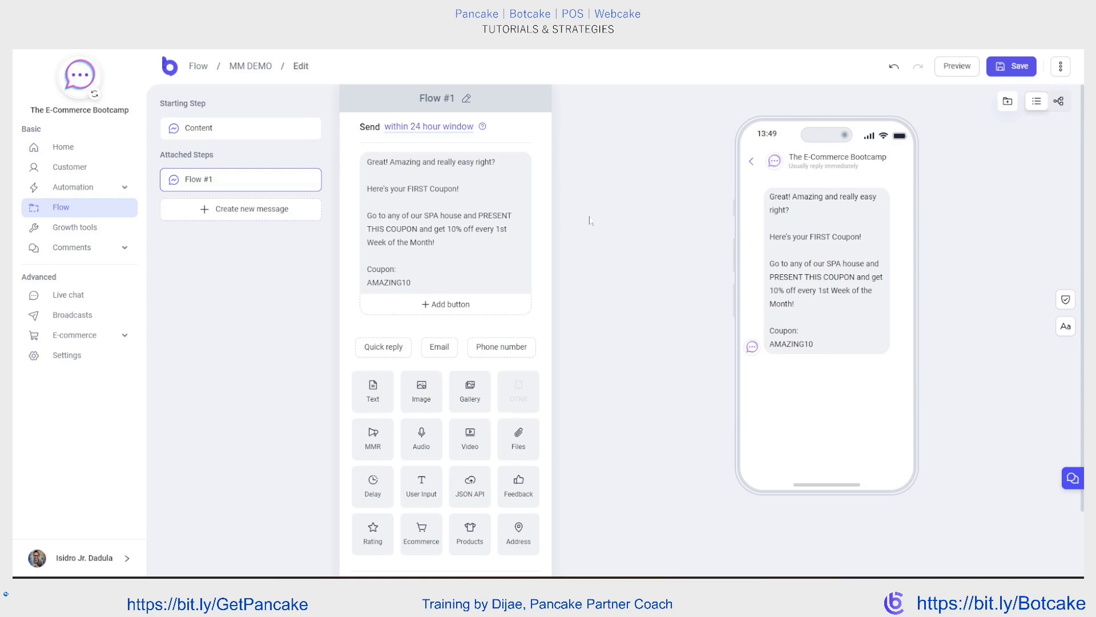
pyautogui.click(1000, 68)
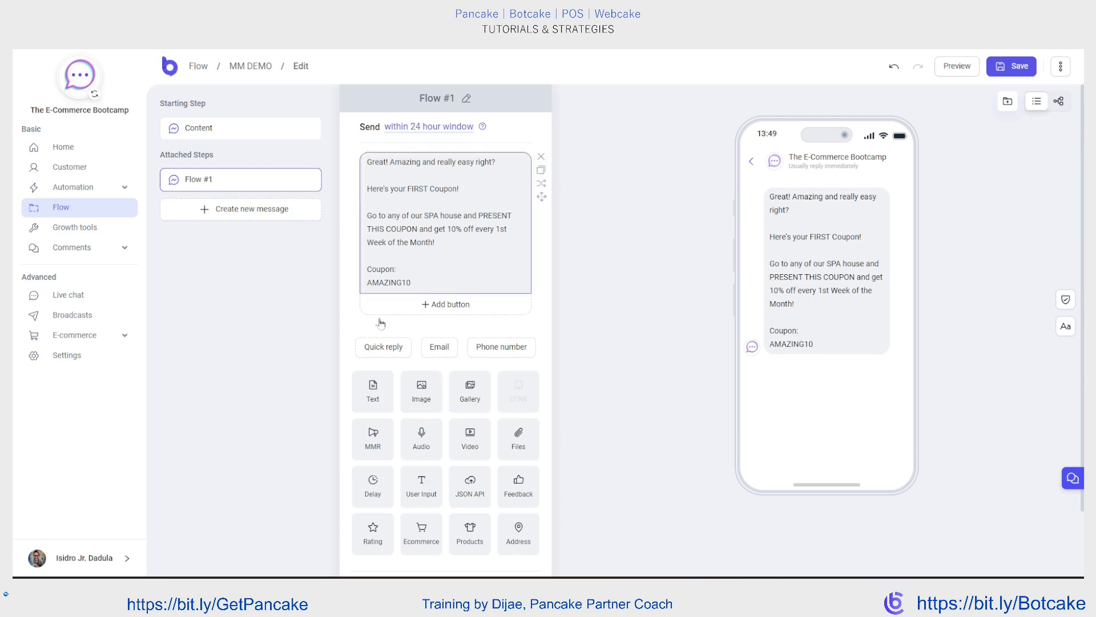
# - Review the Content step against the attached coupon message, and check where the "Allow messages" button leads
pyautogui.click(252, 128)
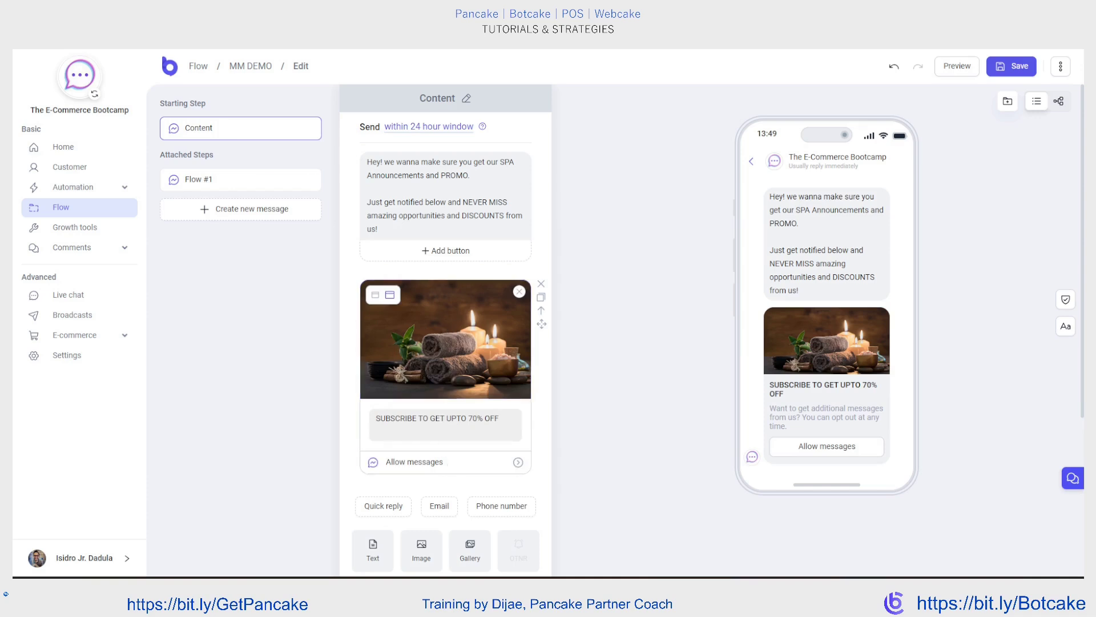
pyautogui.click(203, 180)
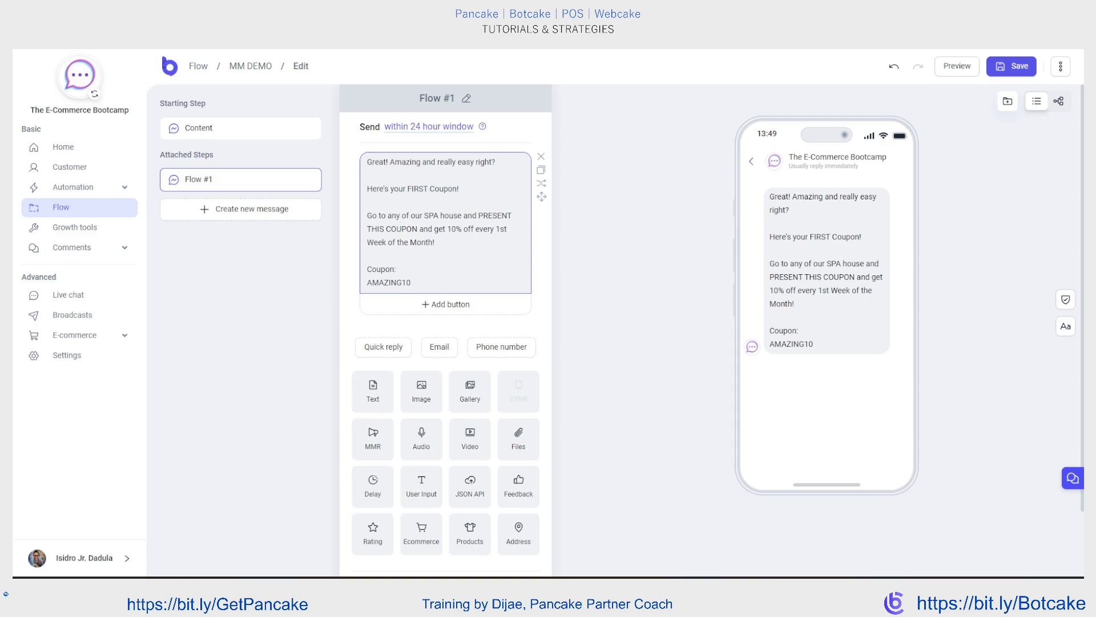
pyautogui.click(200, 128)
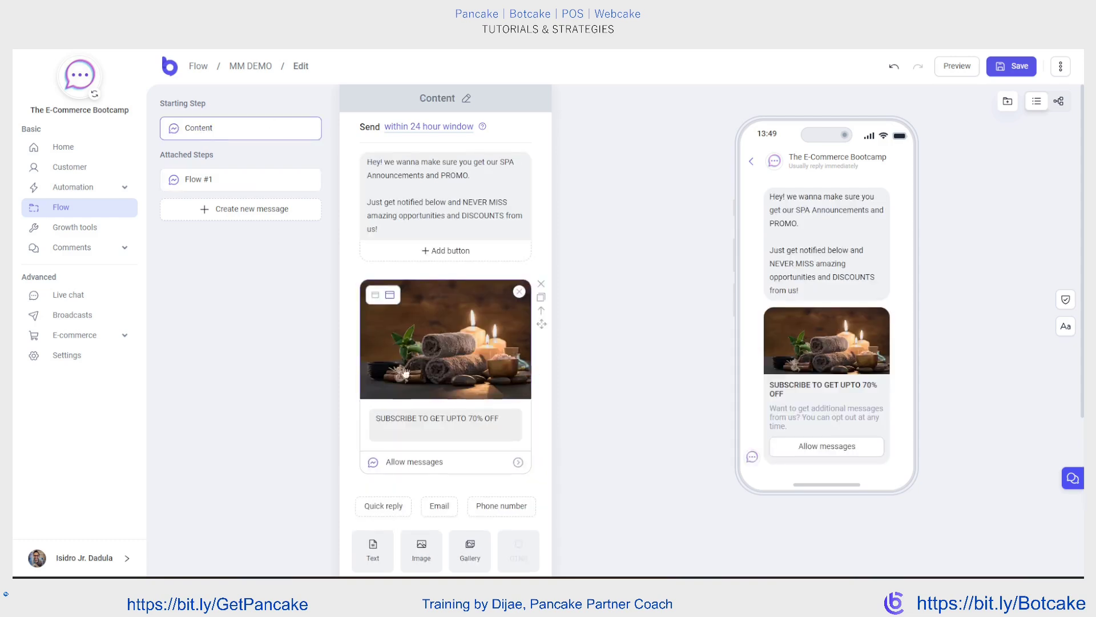
pyautogui.click(235, 190)
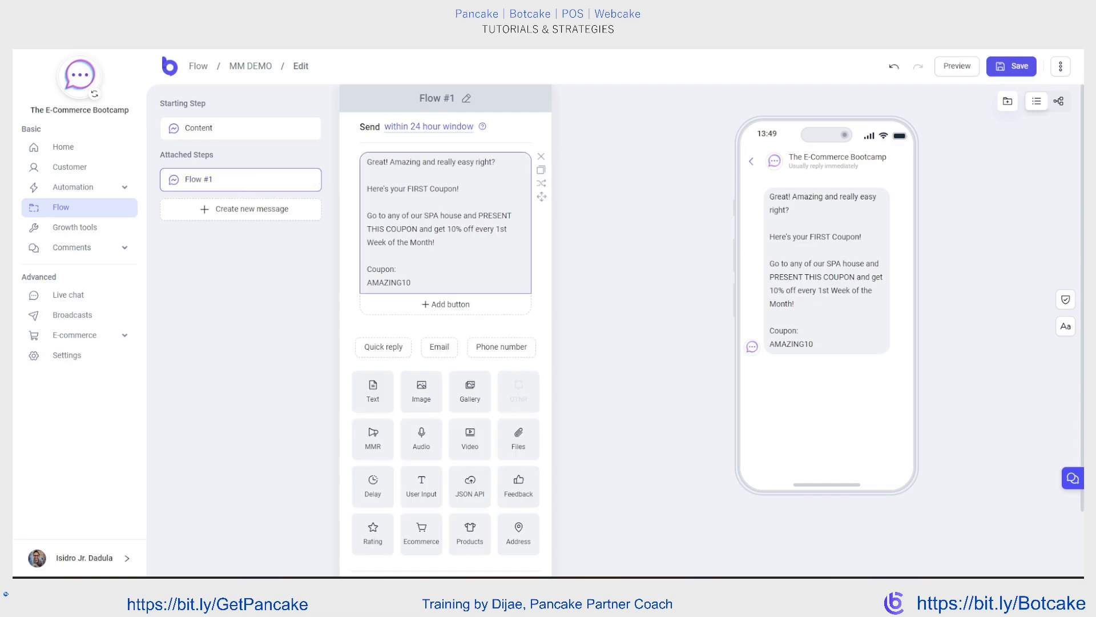
pyautogui.click(200, 128)
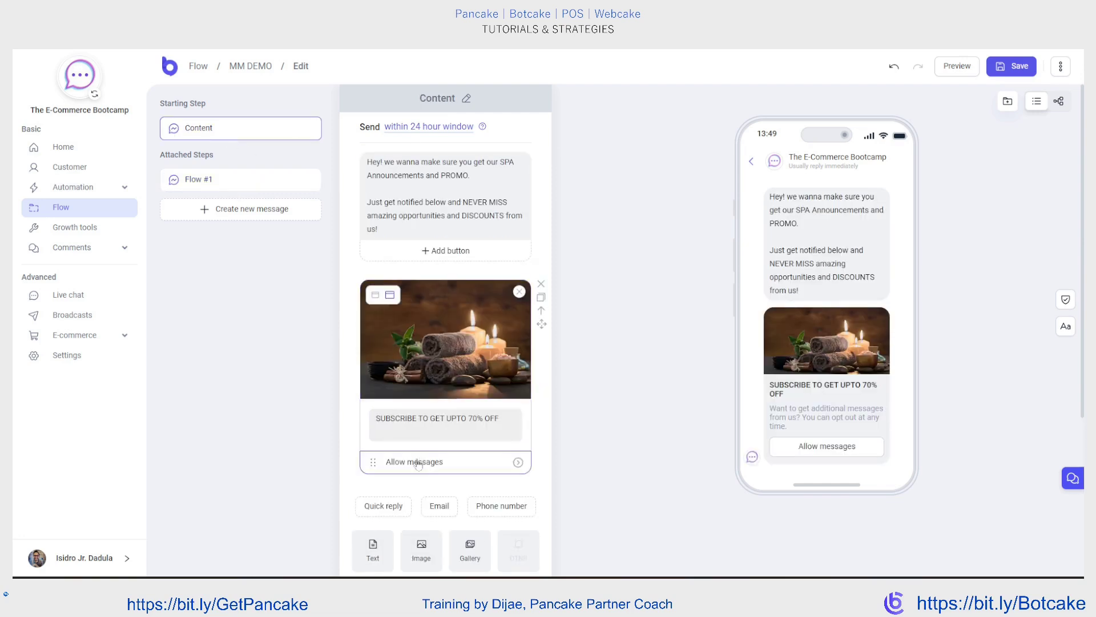
pyautogui.click(417, 462)
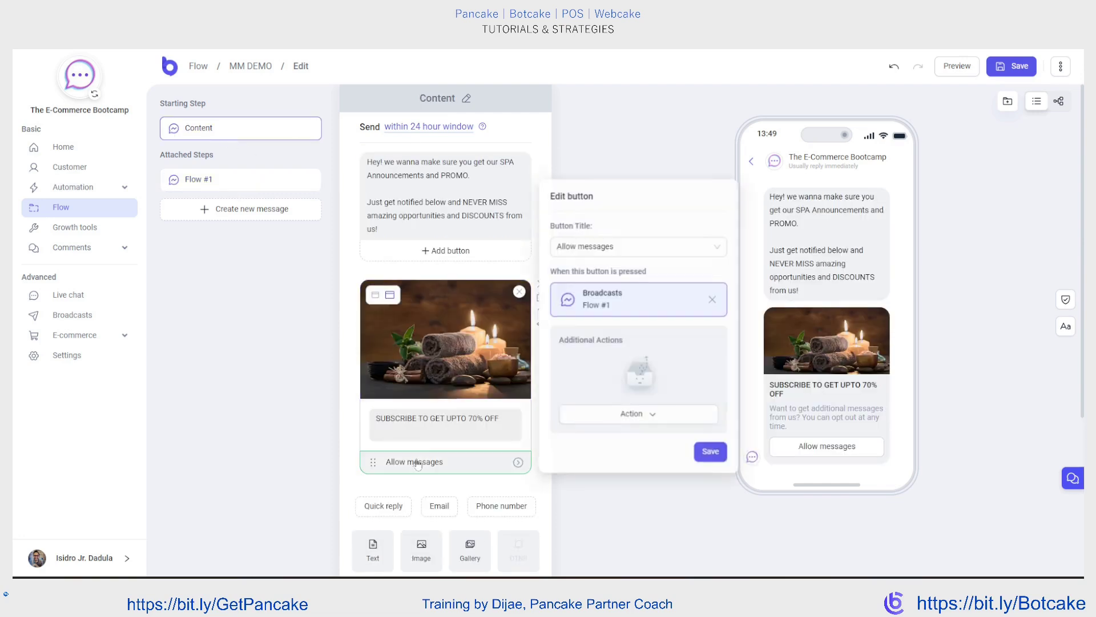
pyautogui.click(602, 294)
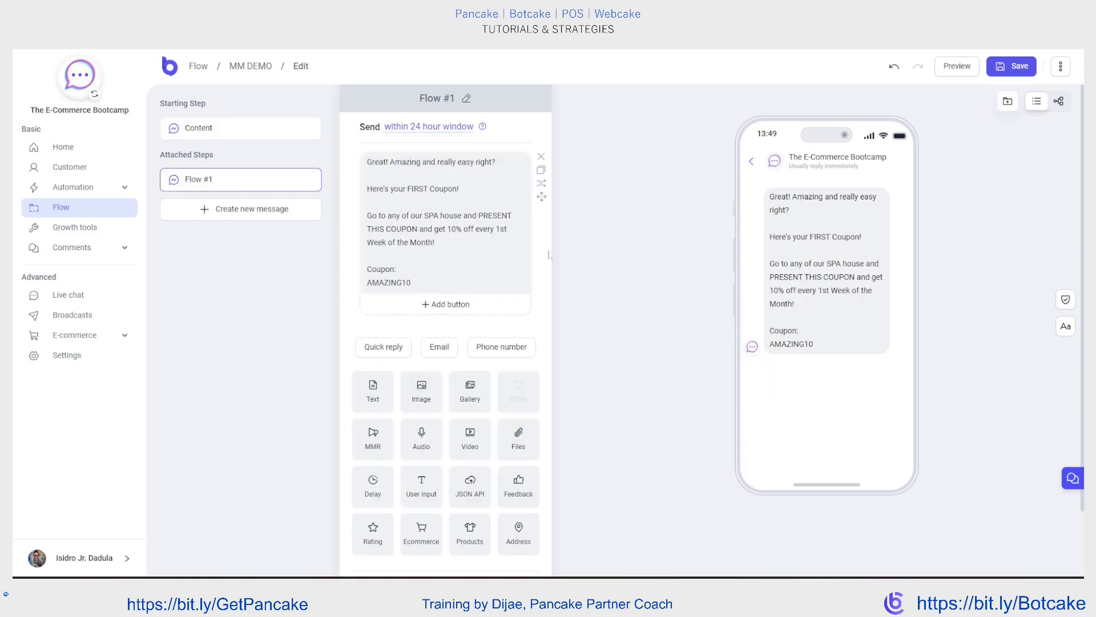
pyautogui.click(514, 254)
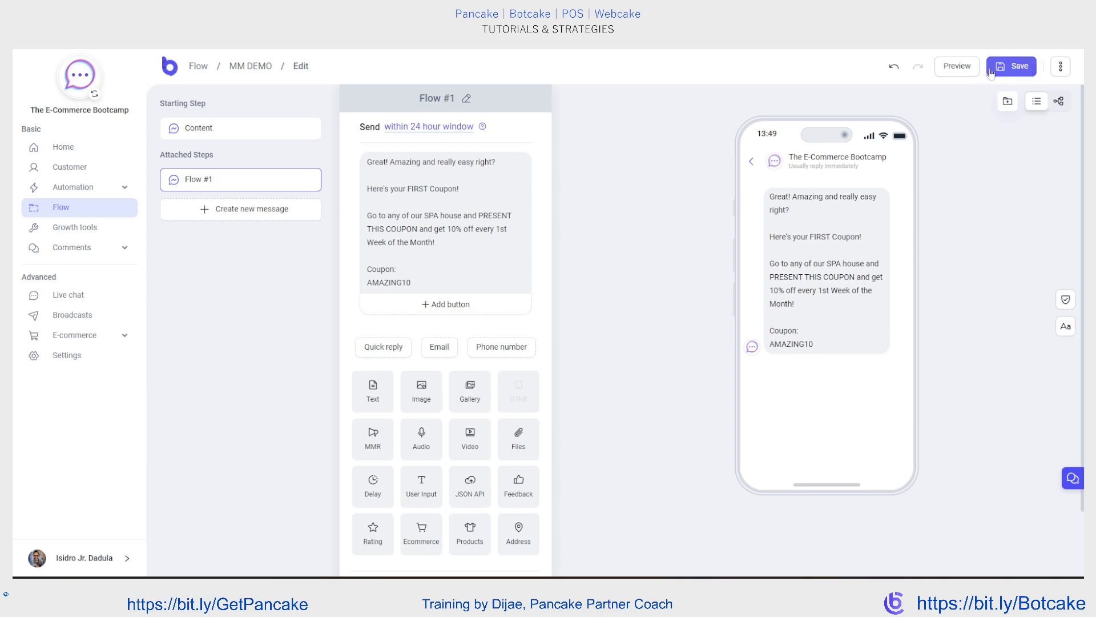
# - Save the flow with the coupon message open, return to the Content step and save again
pyautogui.click(1012, 67)
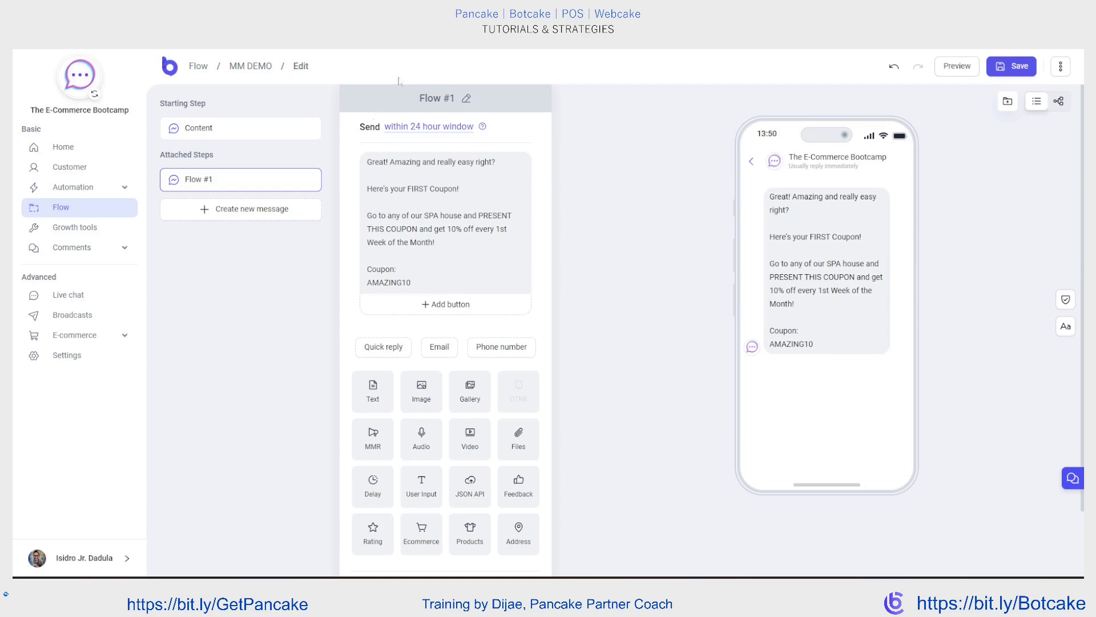
pyautogui.click(228, 128)
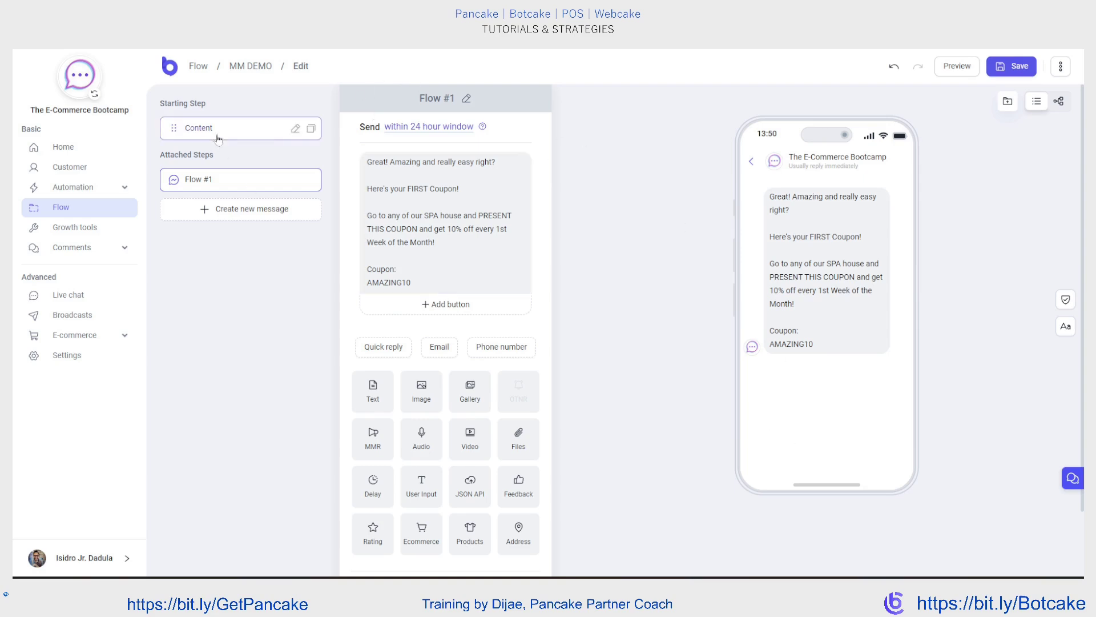
pyautogui.click(995, 69)
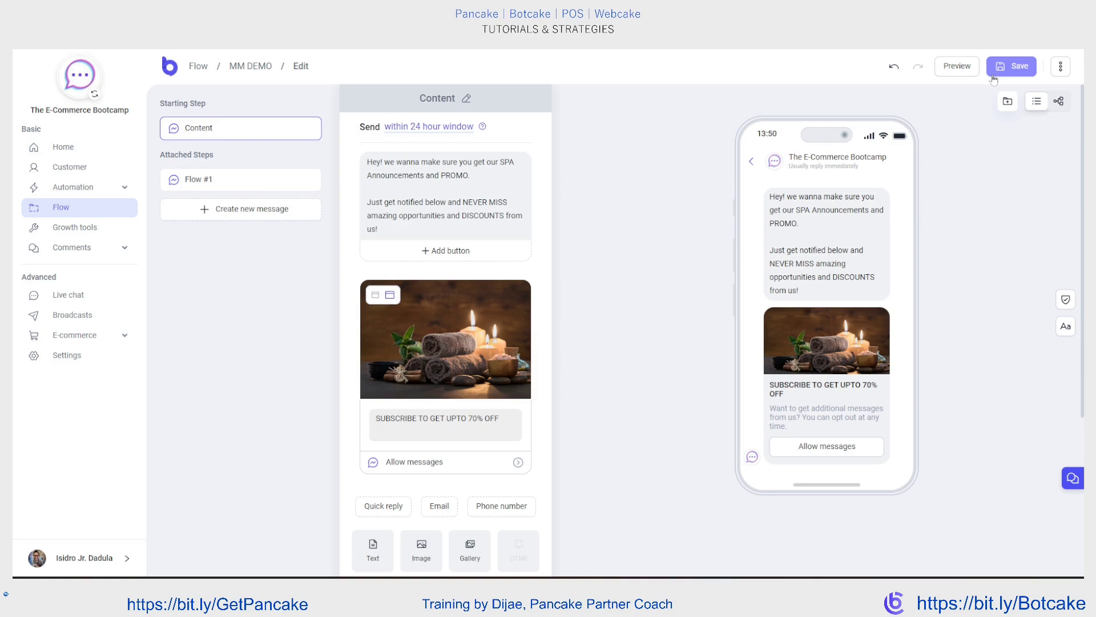
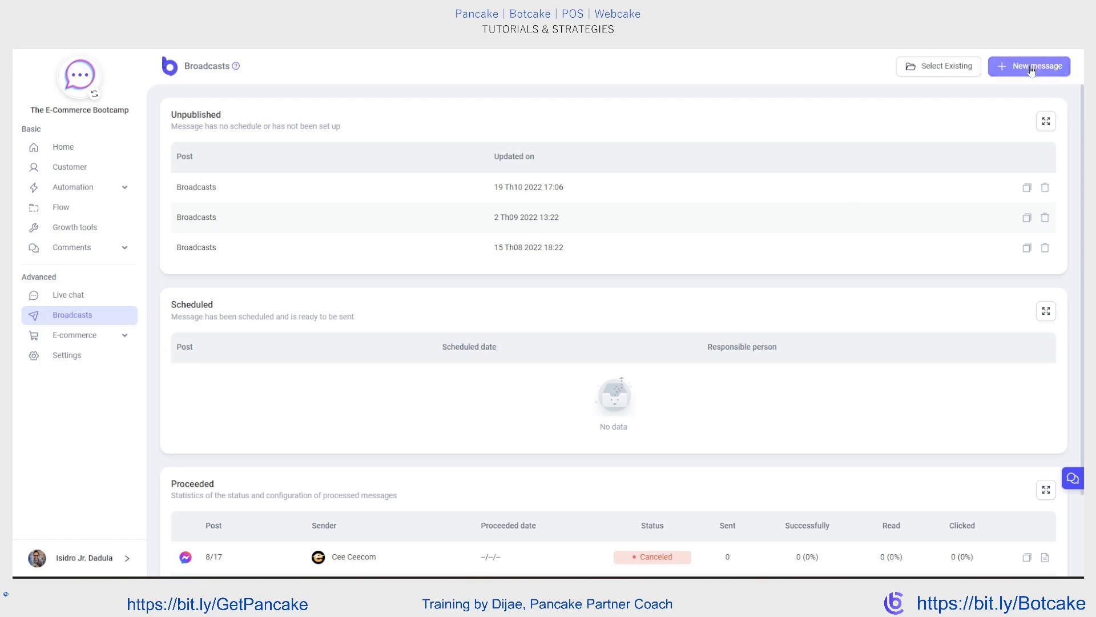
# - Create a new broadcast message and name it "SPA COUPON10"
pyautogui.click(1031, 67)
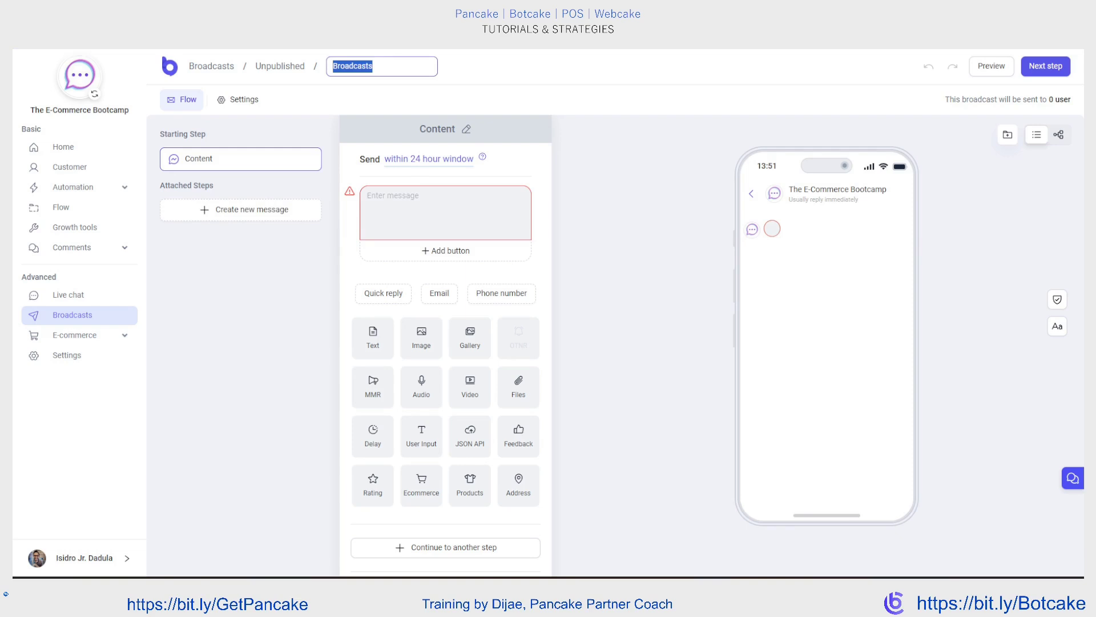
pyautogui.write('PA')
pyautogui.write('A UPATE')
pyautogui.press('BackSpace')
pyautogui.press('BackSpace')
pyautogui.press('BackSpace')
pyautogui.press('BackSpace')
pyautogui.write('COUPON10')
pyautogui.click(586, 77)
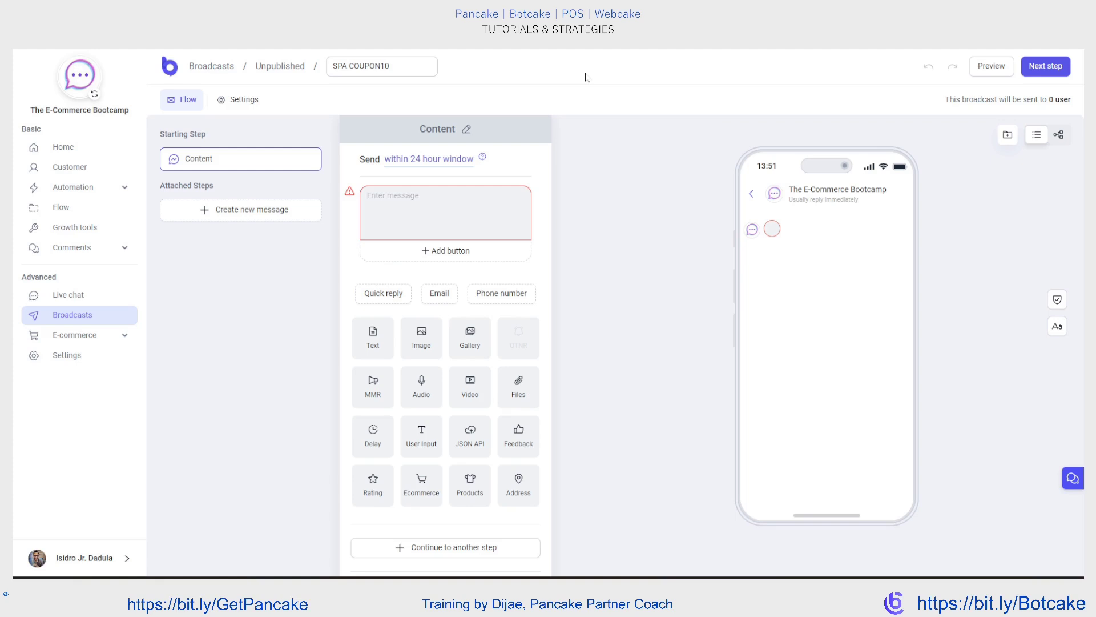
# - Write "Hey you can use your VIP coupon for 10% today until Friday!" in the broadcast's text message
pyautogui.click(511, 225)
pyautogui.write('Hey you can us')
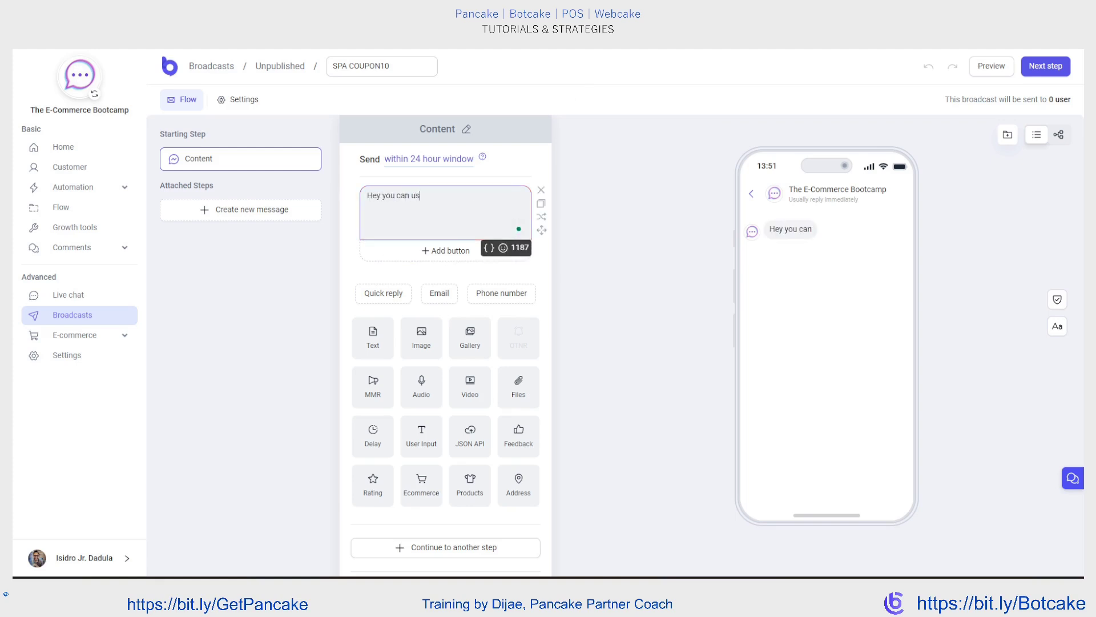
pyautogui.write('e your VIP coupon for 10% today!')
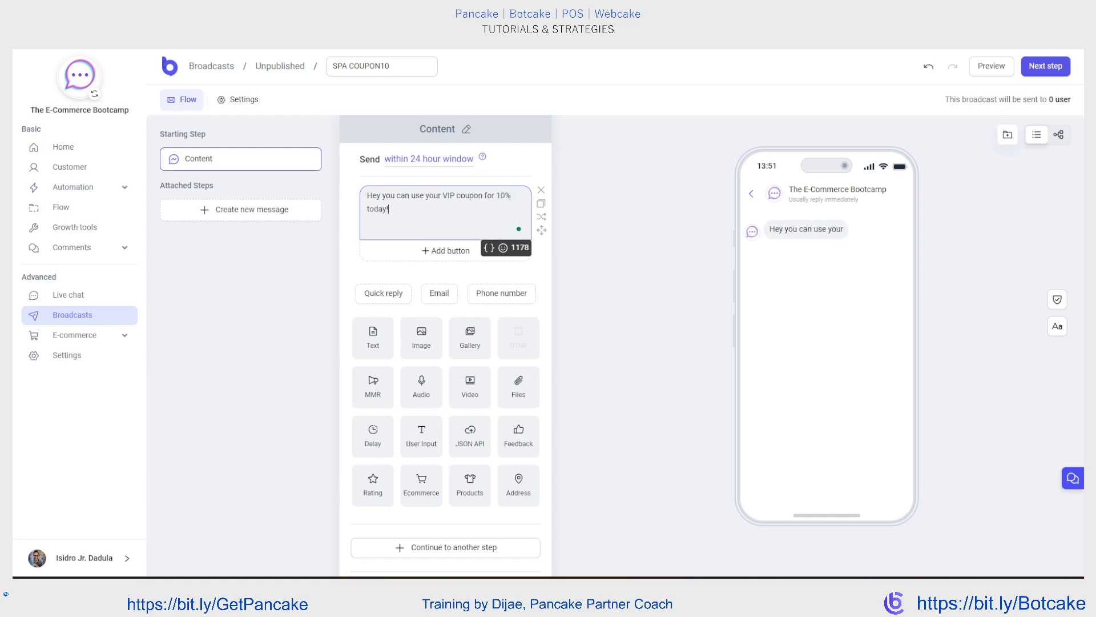
pyautogui.write(' un')
pyautogui.press('BackSpace')
pyautogui.press('BackSpace')
pyautogui.press('BackSpace')
pyautogui.press('BackSpace')
pyautogui.write('u')
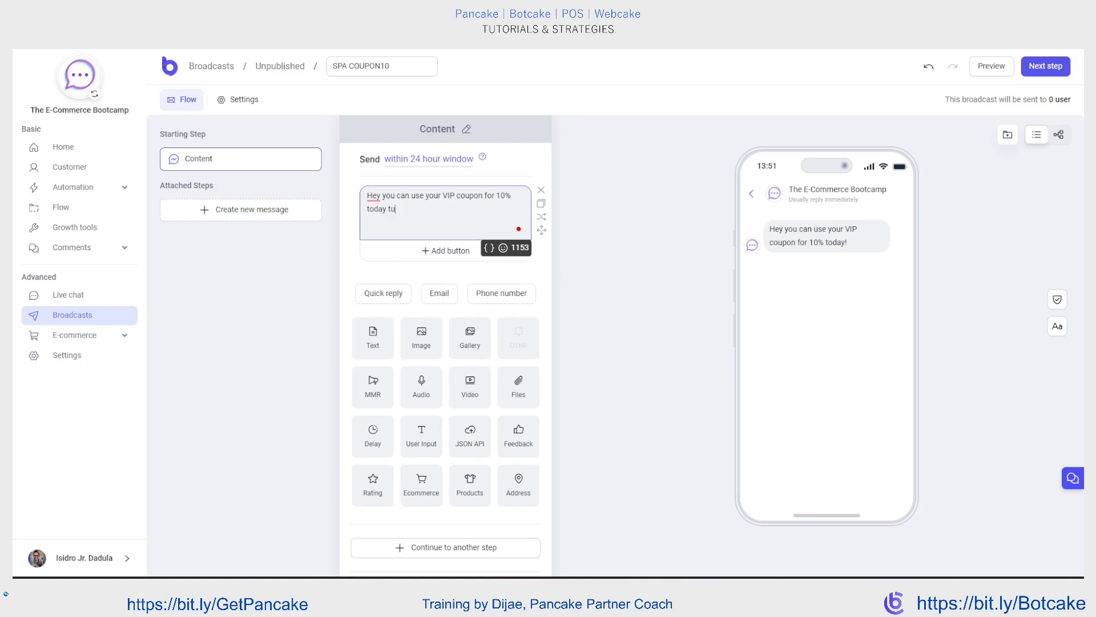
pyautogui.write('ntil Friday!')
pyautogui.click(578, 137)
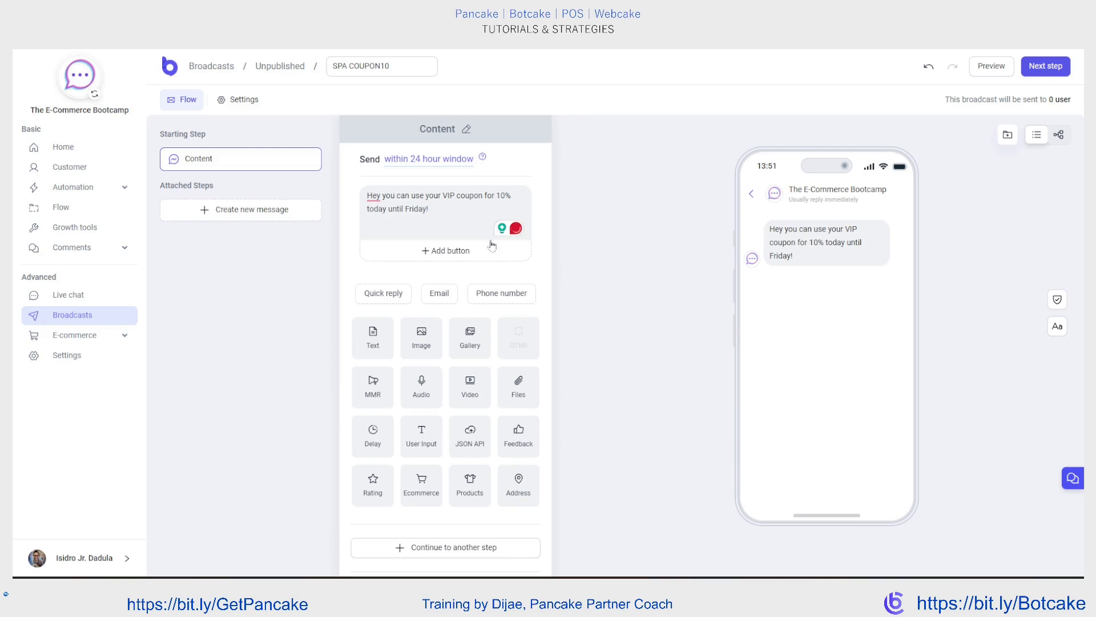
# - Add the line "Just present this coupon below to our STAFF in any OUTLET!" below the broadcast's opening text, separated by a blank line
pyautogui.click(522, 223)
pyautogui.press('Return')
pyautogui.write('Just presen')
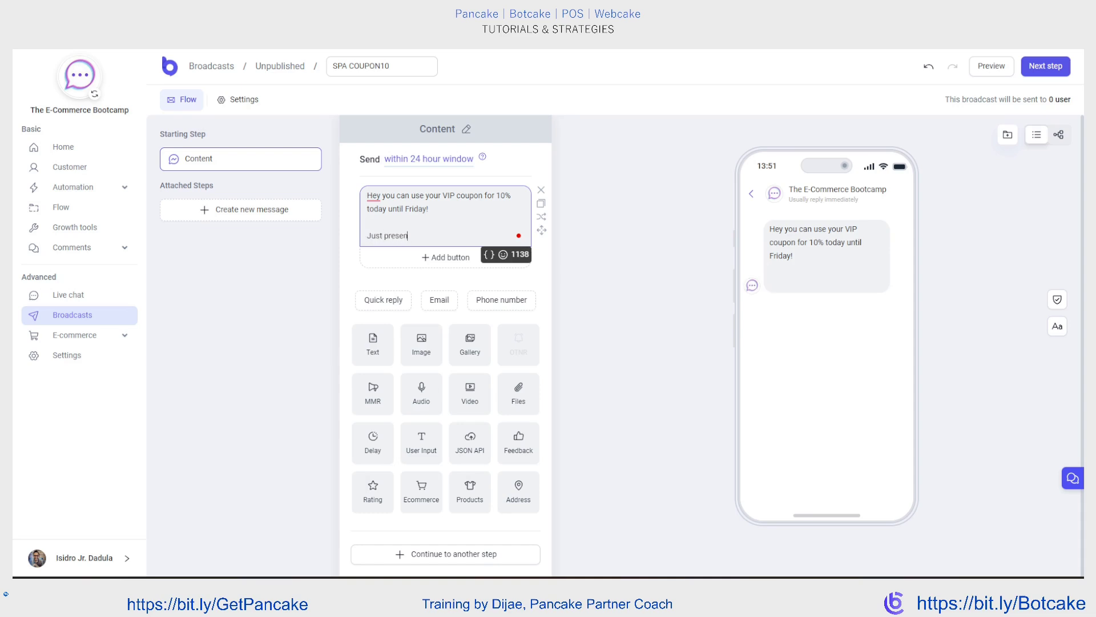
pyautogui.write('t this coupon below to our')
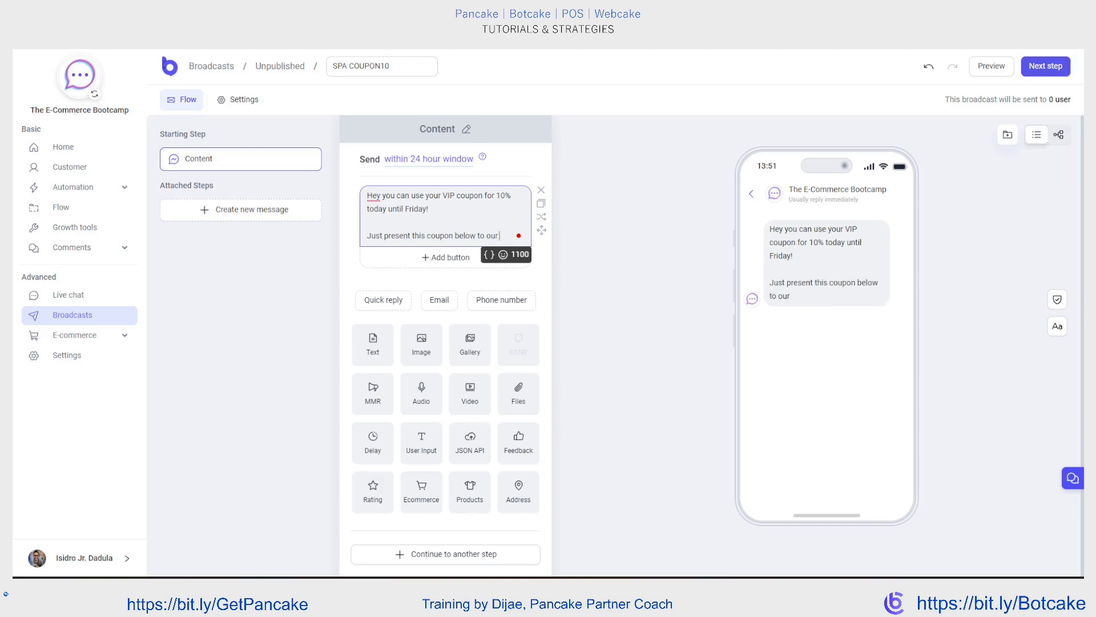
pyautogui.write(' STAFF in an')
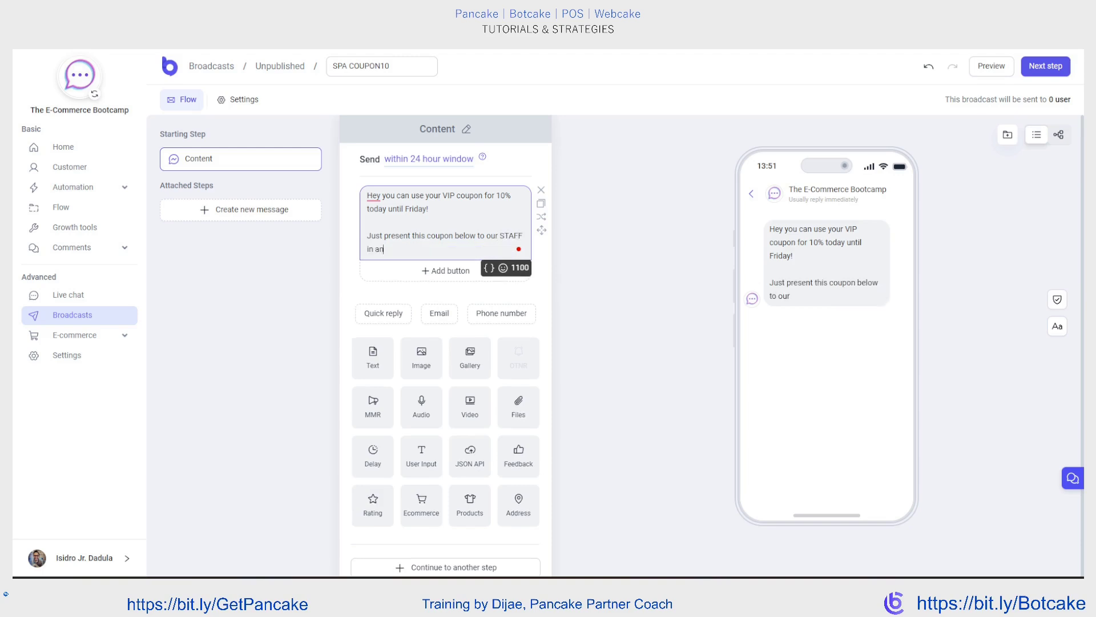
pyautogui.write('y OUTLET!')
# - Add the coupon code "AMAZING10VIP" at the end of the broadcast message, separated by a blank line
pyautogui.press('Return')
pyautogui.press('Return')
pyautogui.write('AMAZ')
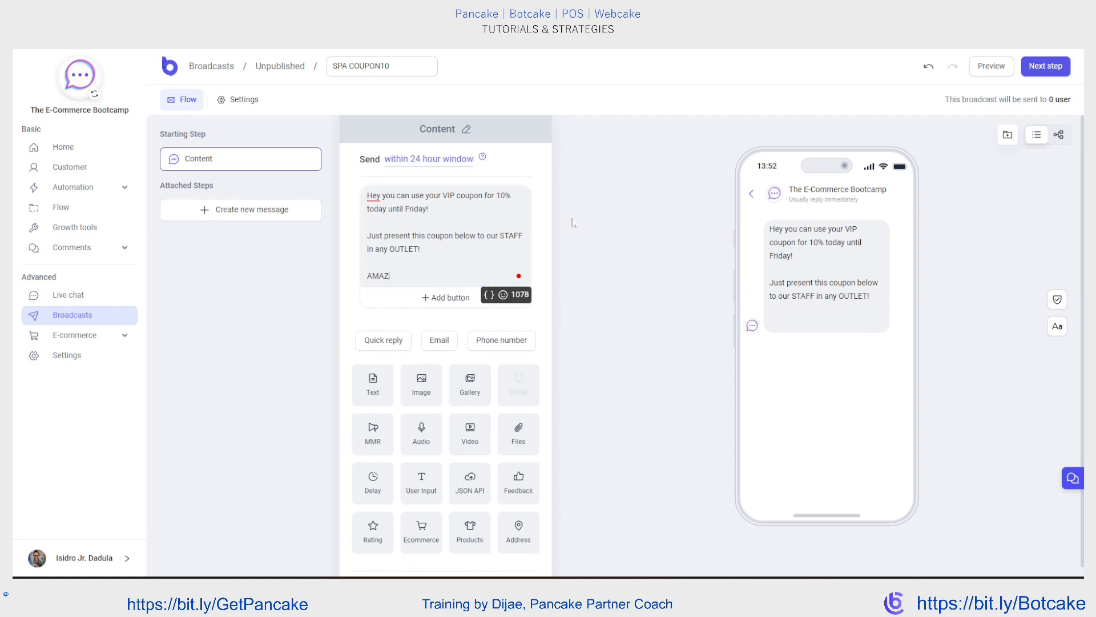
pyautogui.write('ING10VKP')
pyautogui.press('BackSpace')
pyautogui.press('BackSpace')
pyautogui.write('IP')
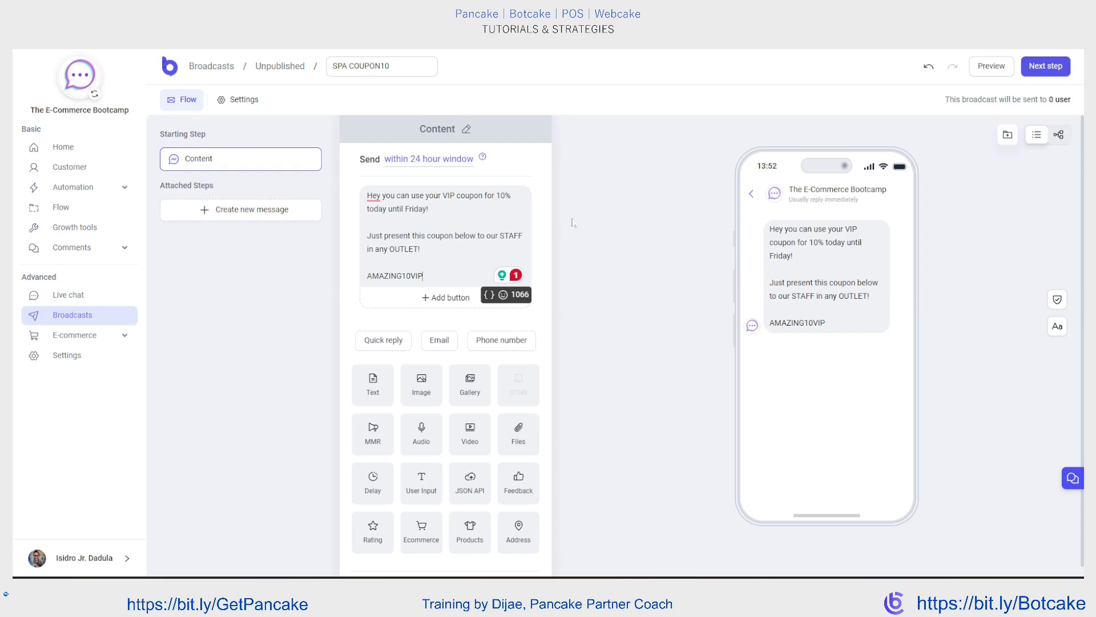
pyautogui.click(584, 224)
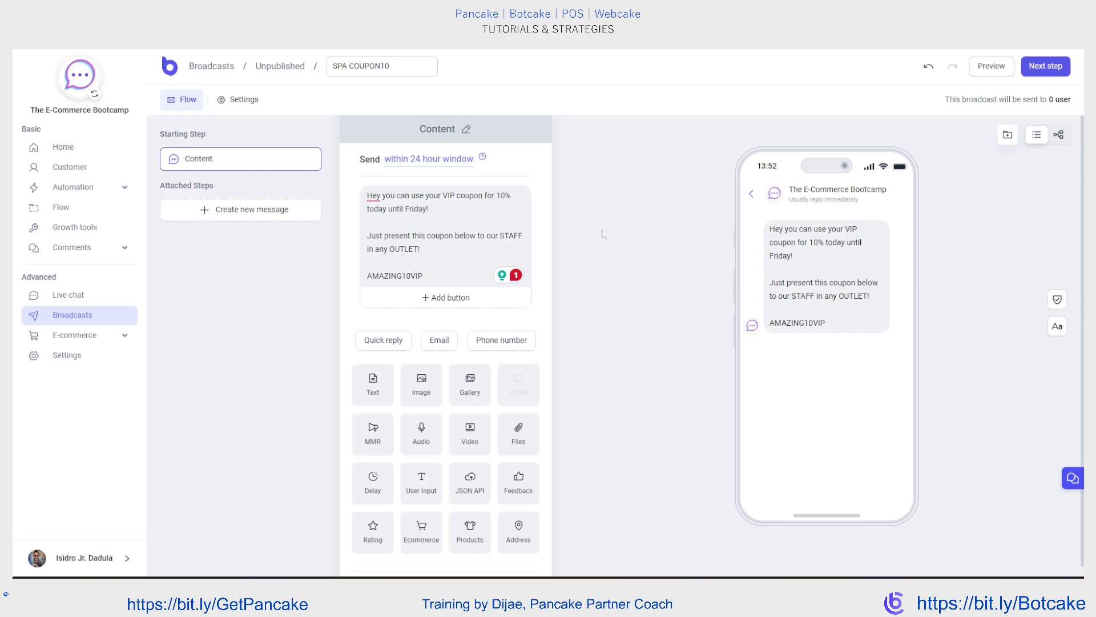
# - Set the message to send outside the 24 hour window, with the marketing topic NEW TOPIC as the reason
pyautogui.click(388, 165)
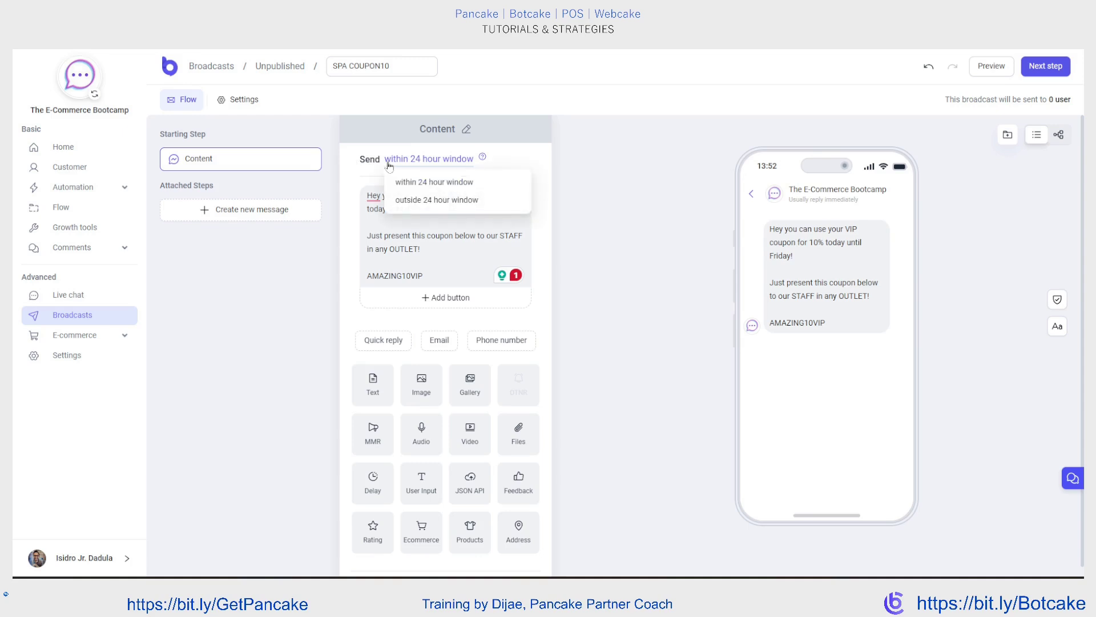
pyautogui.click(414, 201)
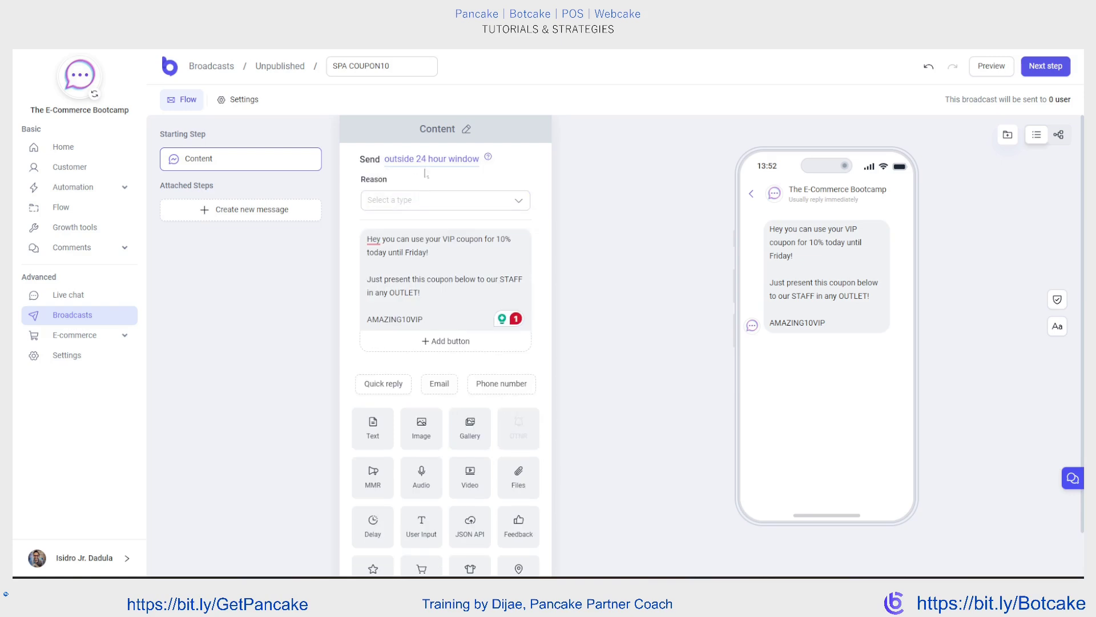
pyautogui.click(406, 207)
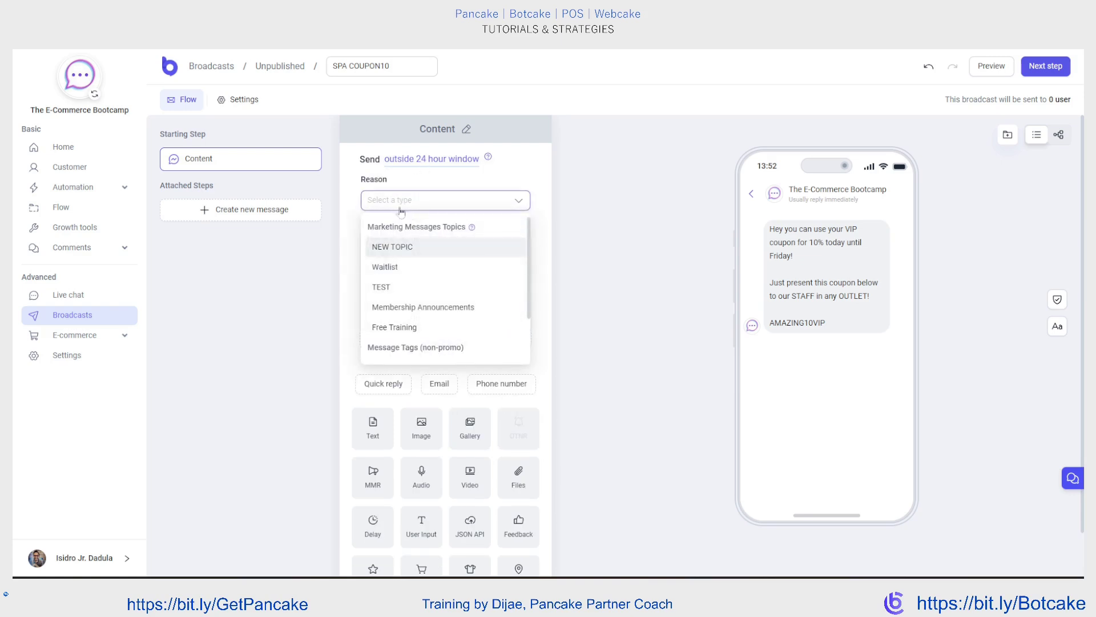
pyautogui.click(394, 245)
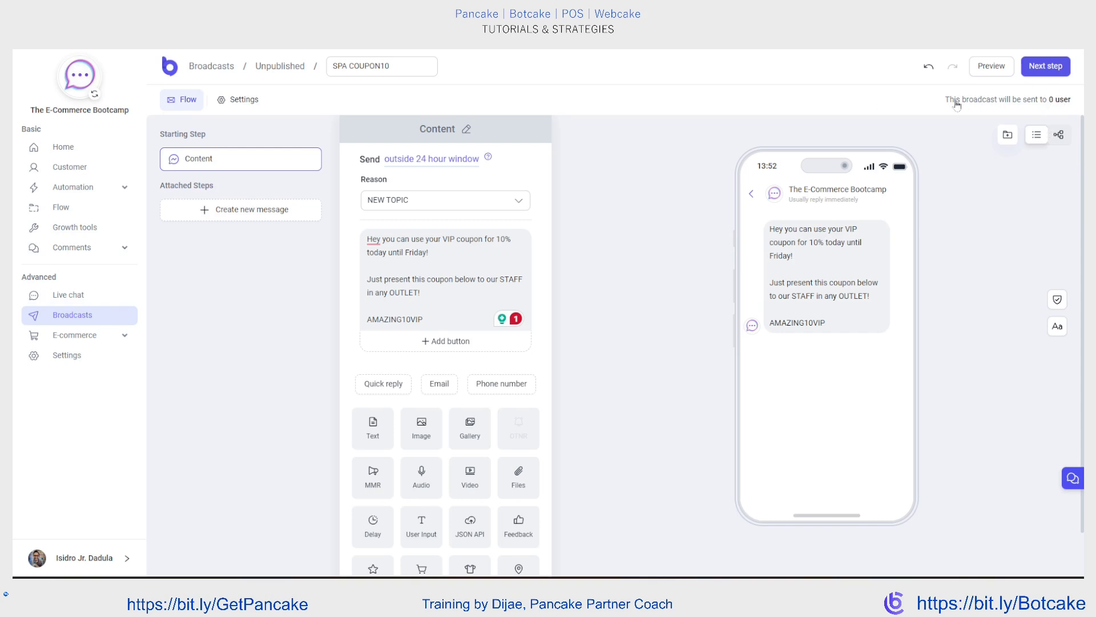
# - Check the broadcast's recipient count and the number of users subscribed to each marketing topic on the home dashboard
pyautogui.click(1056, 101)
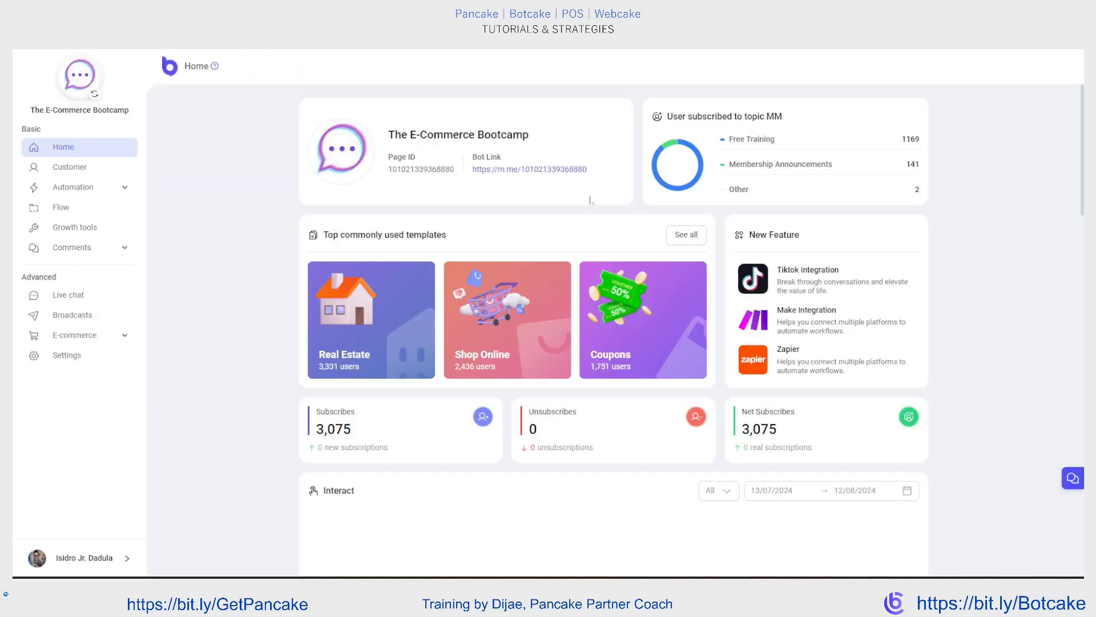
pyautogui.doubleClick(855, 144)
pyautogui.click(850, 143)
pyautogui.doubleClick(855, 143)
pyautogui.click(886, 156)
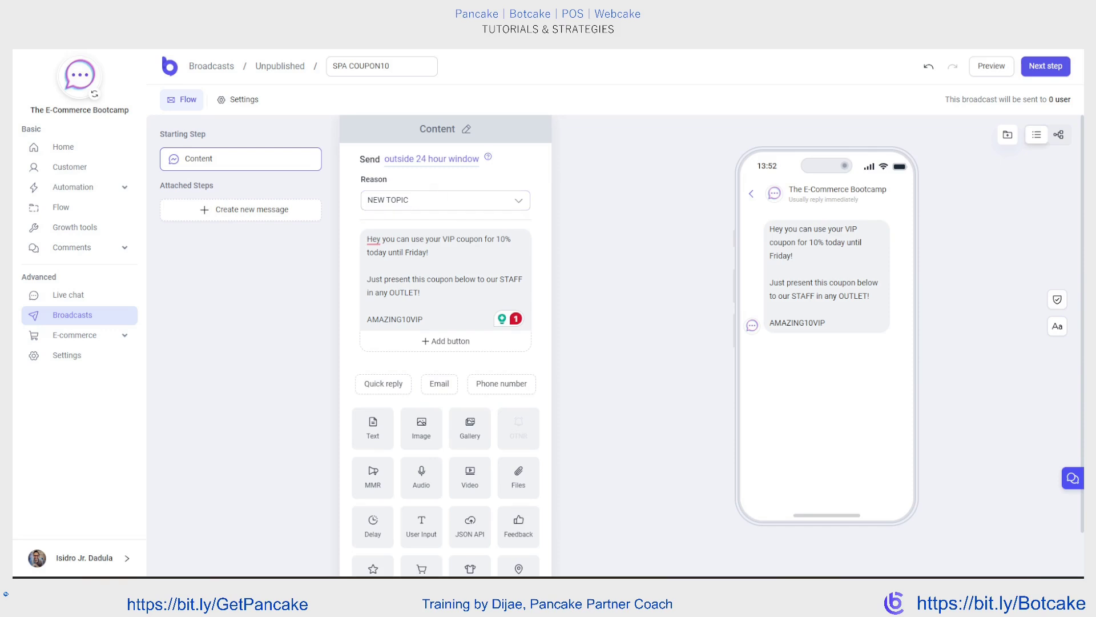
# - Review the send window choices and the available marketing topics and non-promo message tags for the broadcast's reason
pyautogui.click(400, 161)
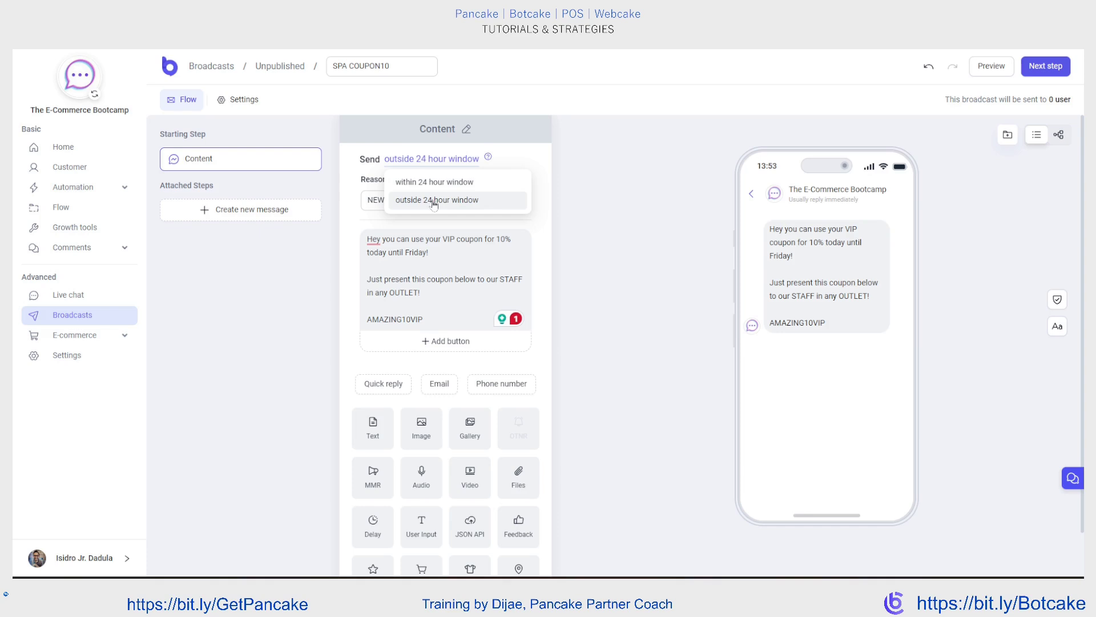
pyautogui.click(380, 157)
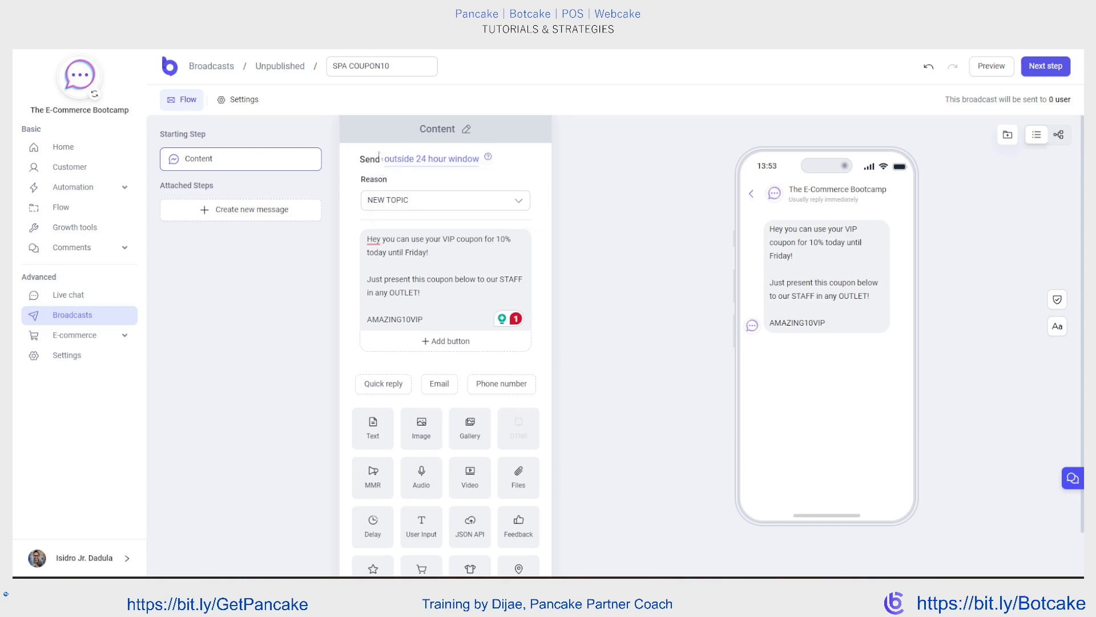
pyautogui.click(407, 205)
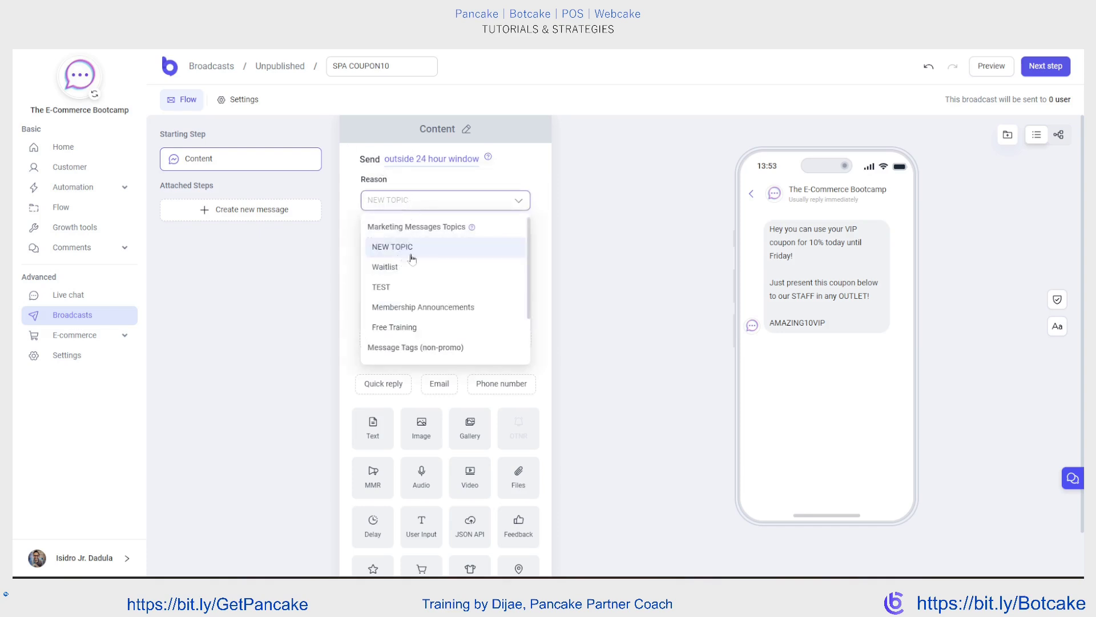
pyautogui.scroll(-2, 401, 263)
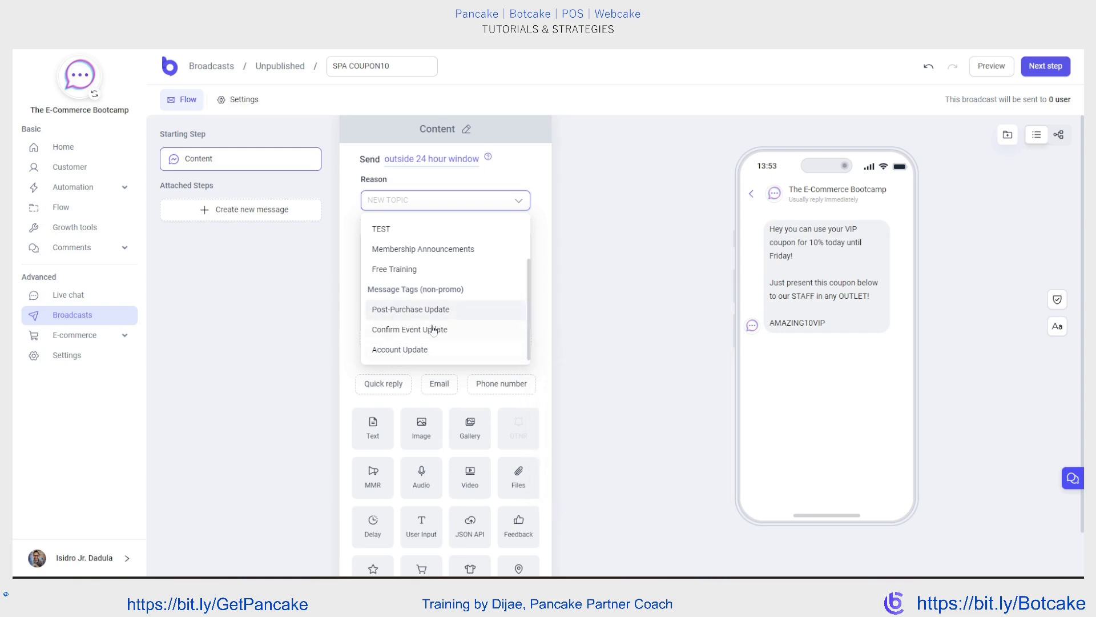
pyautogui.click(350, 214)
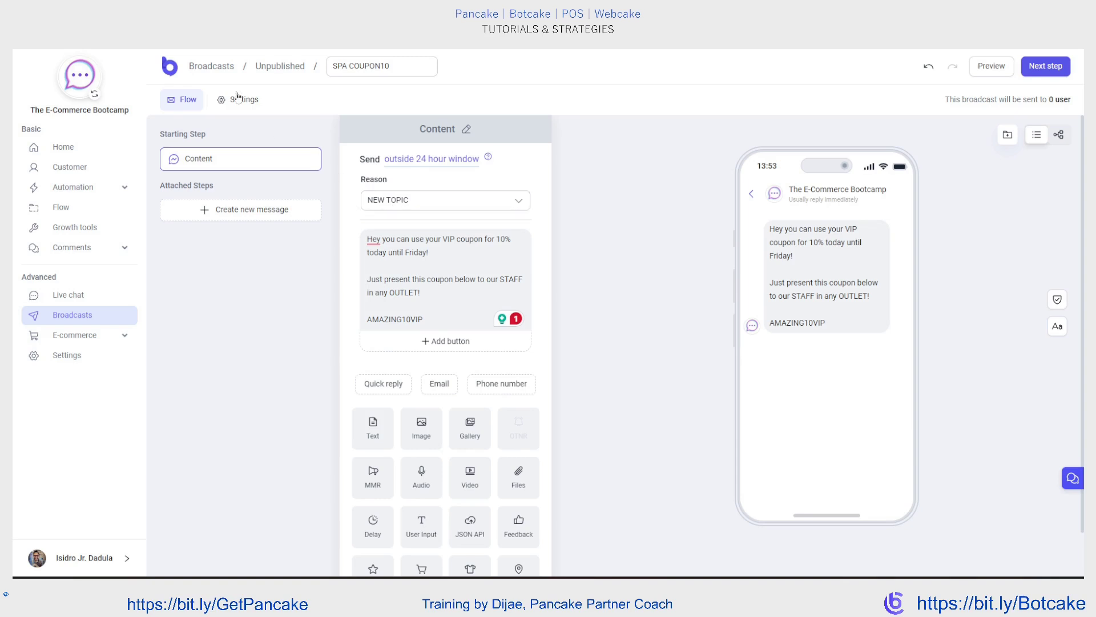
# - In the broadcast's settings, set the message type to Send follow up Marketing Messages(MM) with the topic NEW TOPIC
pyautogui.click(1045, 68)
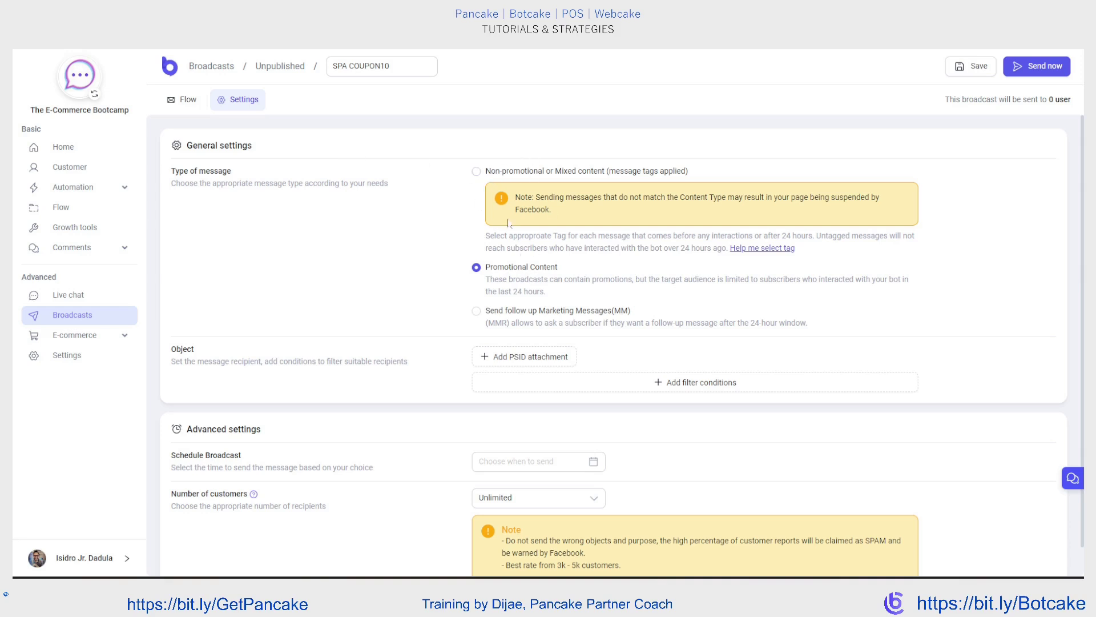
pyautogui.click(477, 310)
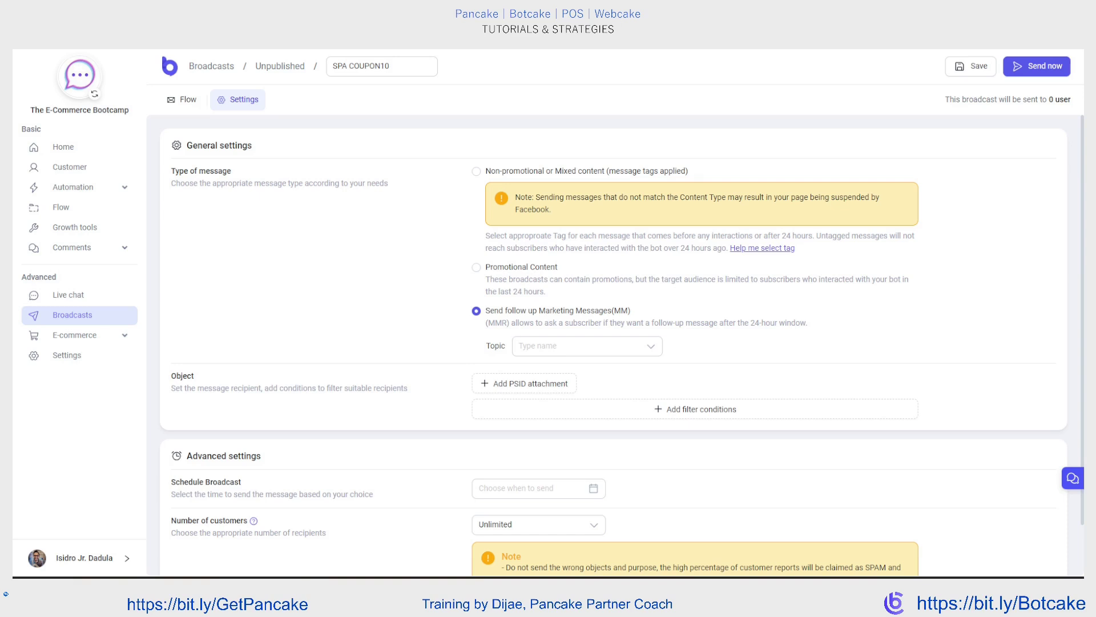
pyautogui.click(565, 352)
pyautogui.click(549, 370)
# - Review the broadcast's message content again and return to its general settings
pyautogui.click(181, 99)
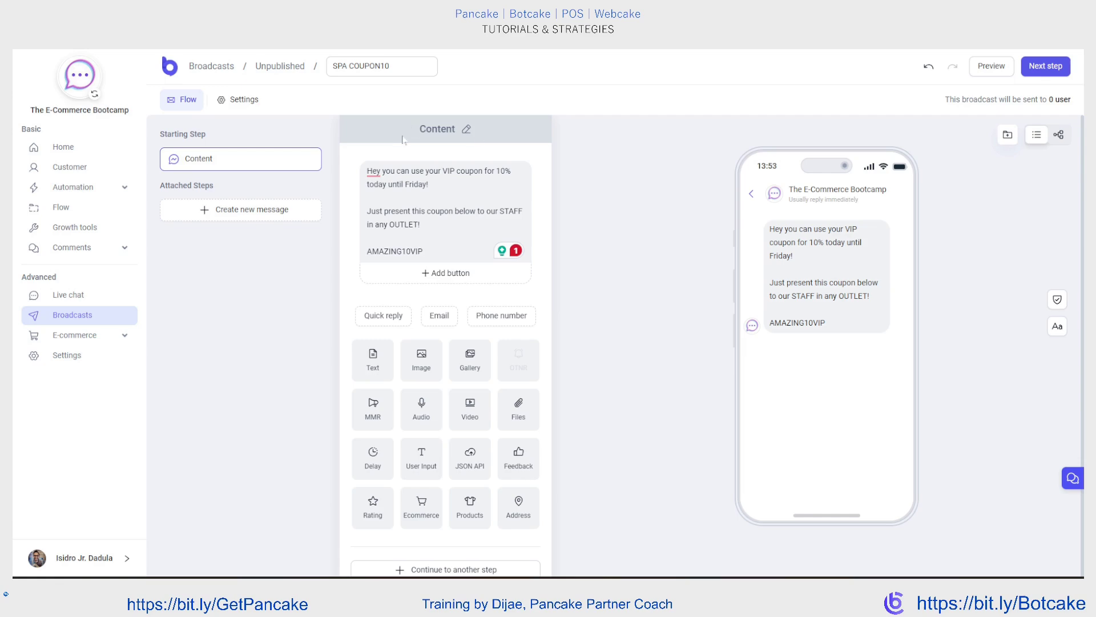
pyautogui.click(228, 101)
pyautogui.click(181, 100)
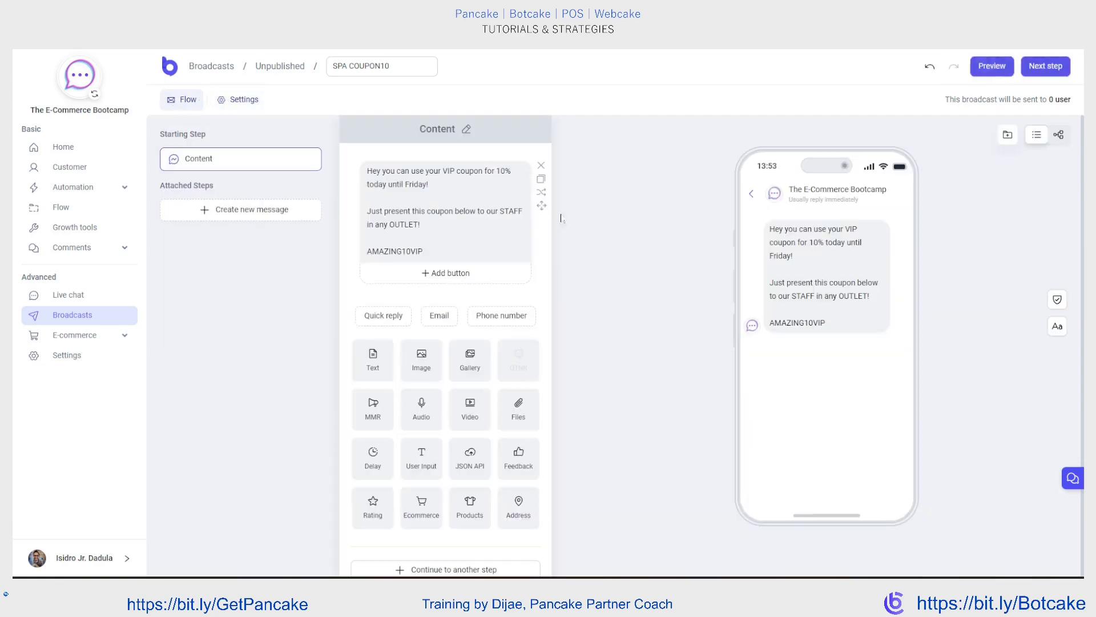
pyautogui.click(240, 100)
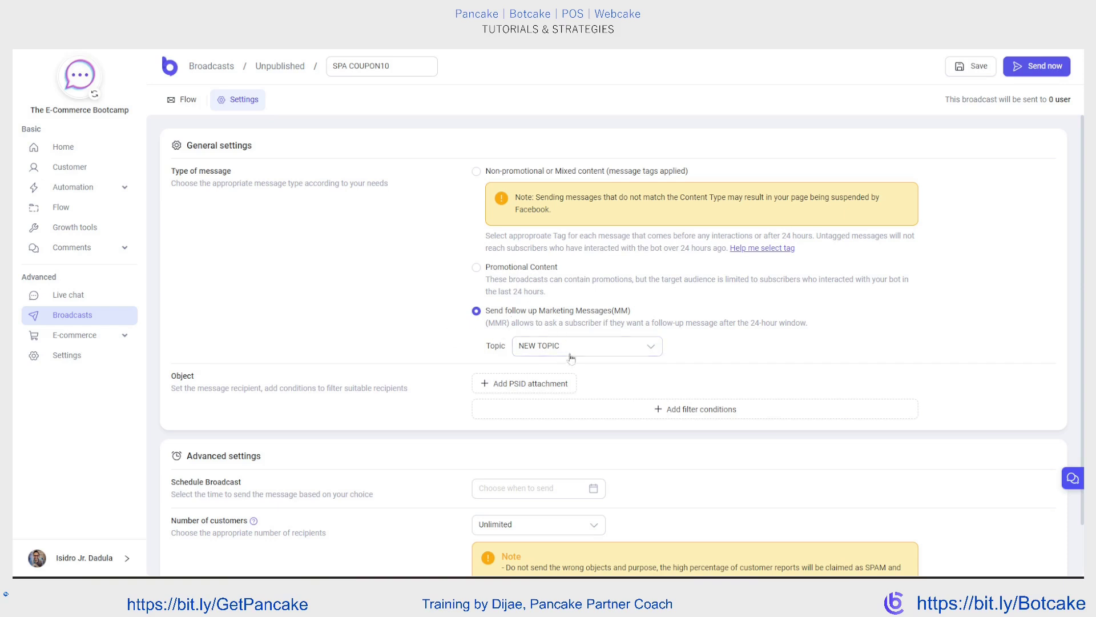
# - Examine the recipient filter conditions and the broadcast scheduling calendar without setting either
pyautogui.scroll(-1, 429, 346)
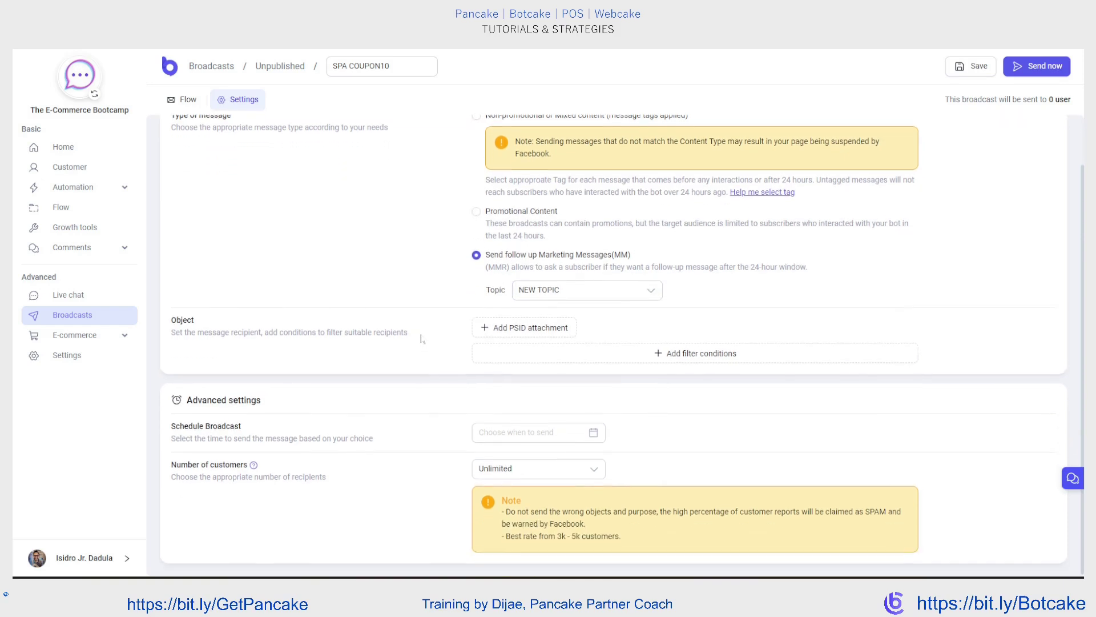
pyautogui.click(618, 354)
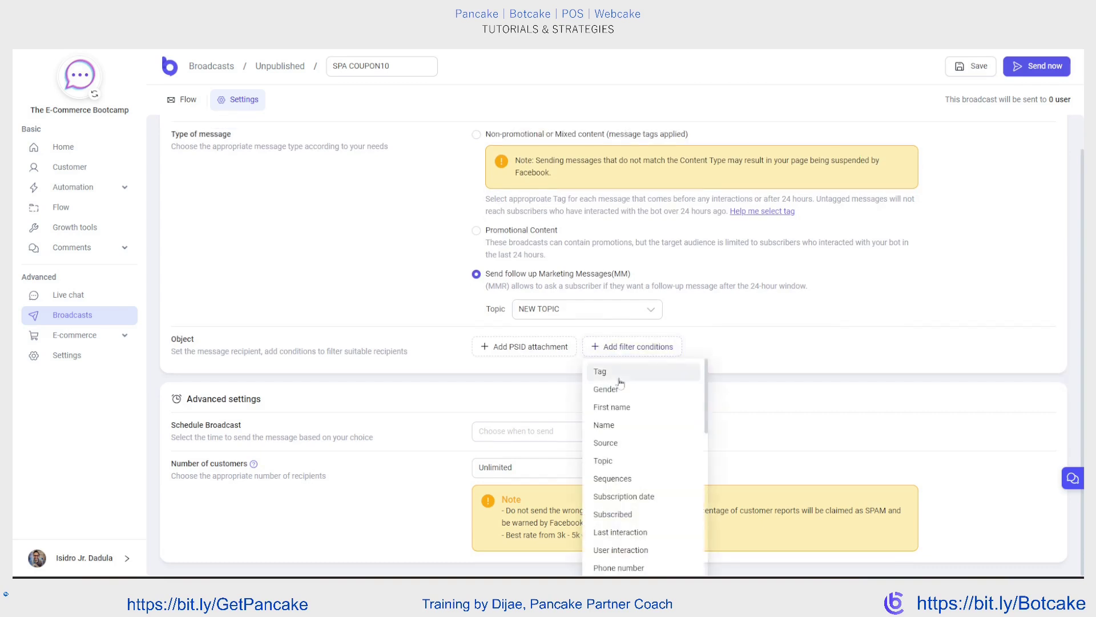
pyautogui.click(381, 311)
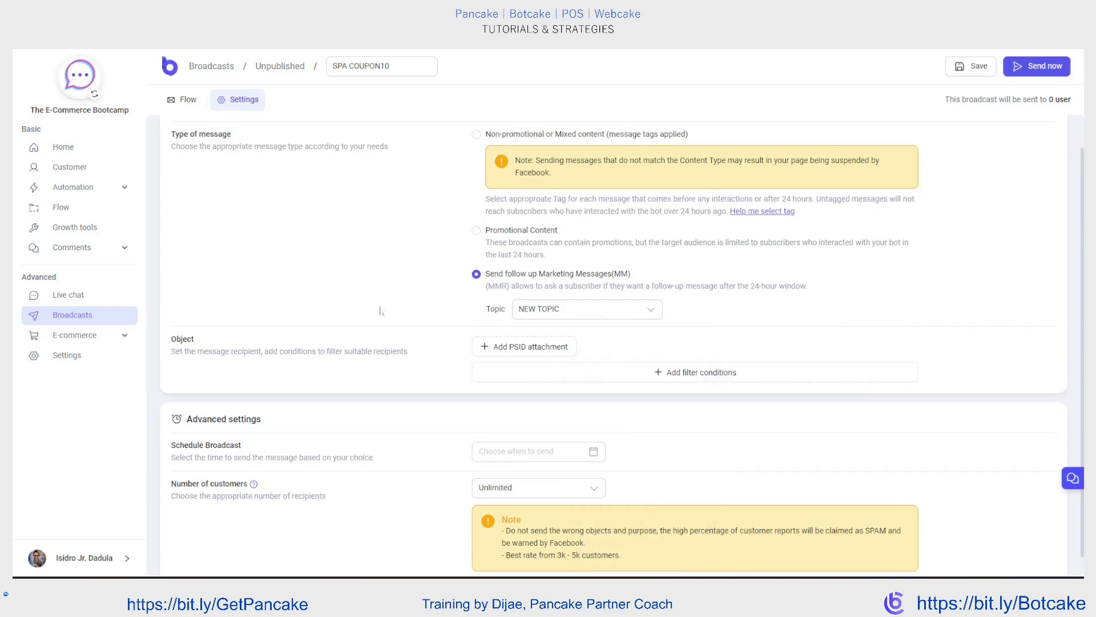
pyautogui.scroll(-1, 390, 299)
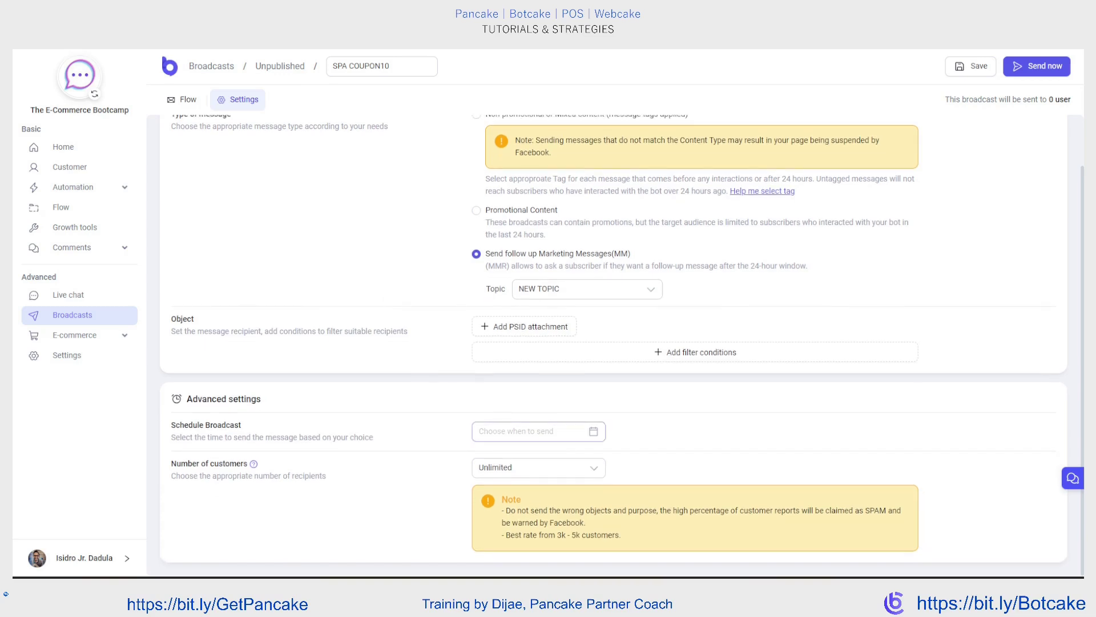
pyautogui.click(483, 431)
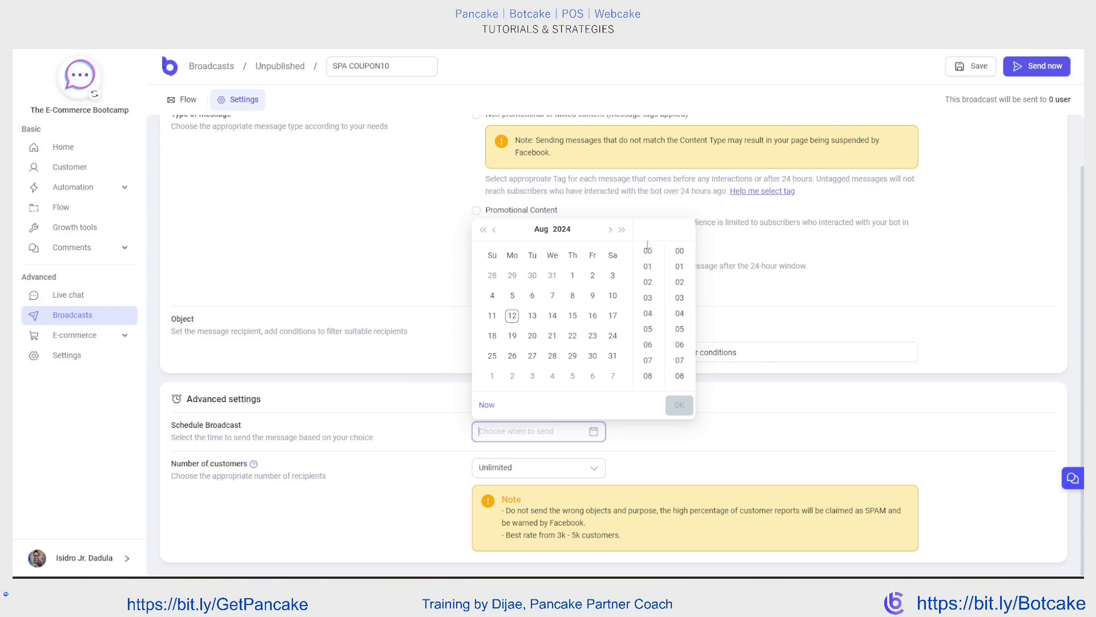
pyautogui.press('Escape')
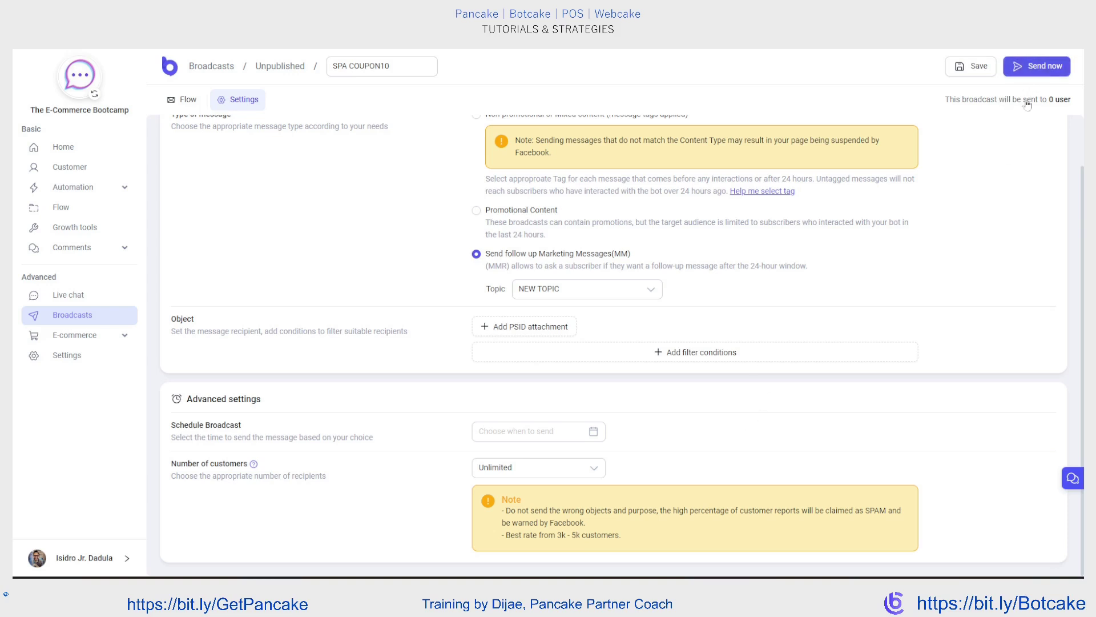
# - Send the SPA COUPON10 broadcast immediately and check its status among the proceeded broadcasts
pyautogui.click(1028, 65)
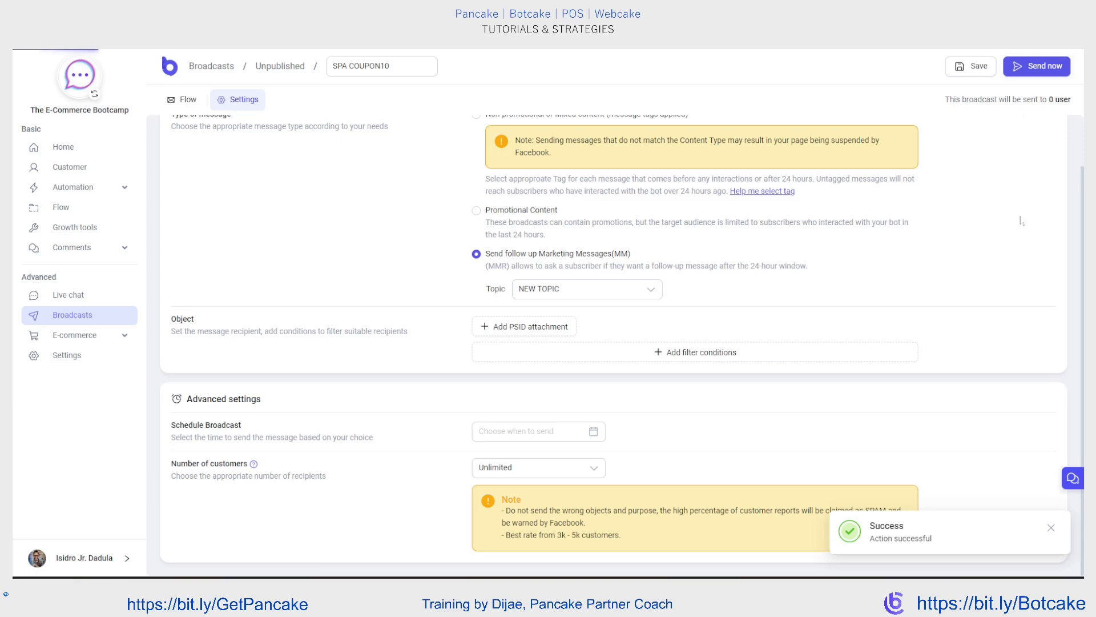
pyautogui.scroll(-2, 219, 468)
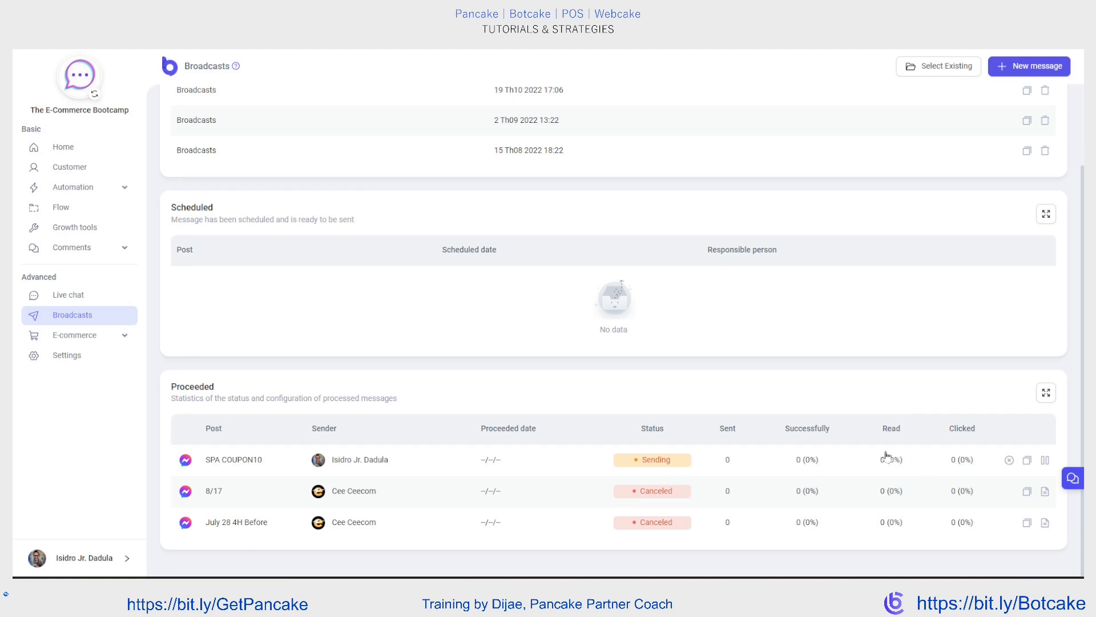
pyautogui.scroll(2, 589, 364)
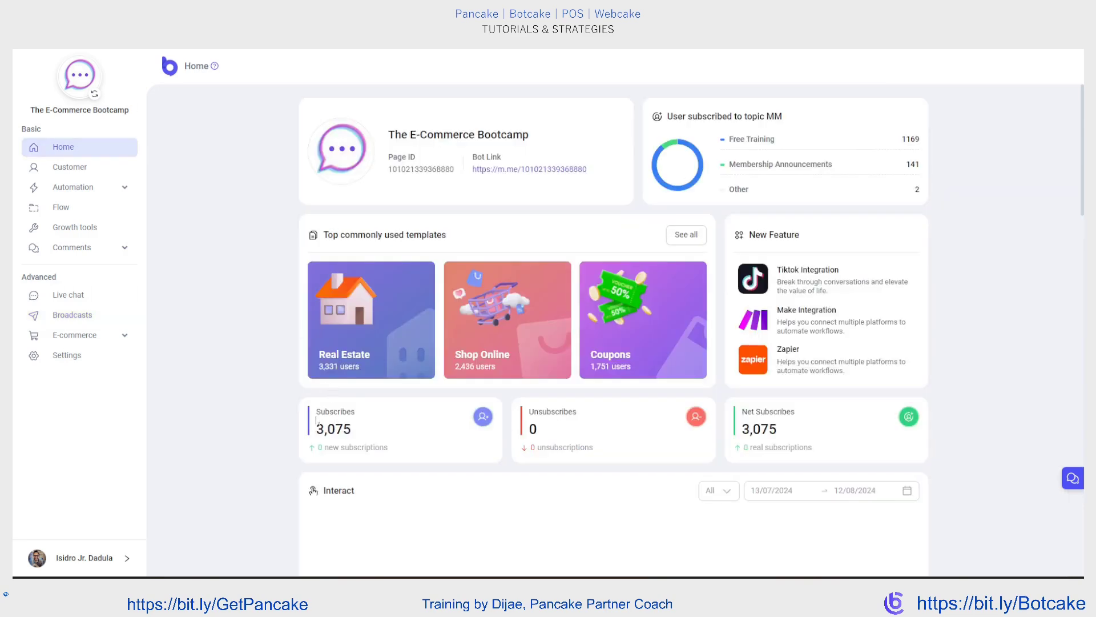
# - Compare the page's total subscribers with the number of users subscribed to each marketing topic on the home dashboard
pyautogui.moveTo(317, 420); pyautogui.dragTo(415, 421)
pyautogui.moveTo(750, 152); pyautogui.dragTo(922, 144)
pyautogui.click(917, 131)
pyautogui.click(937, 143)
pyautogui.click(971, 143)
pyautogui.moveTo(899, 143); pyautogui.dragTo(926, 171)
pyautogui.click(923, 147)
pyautogui.click(986, 176)
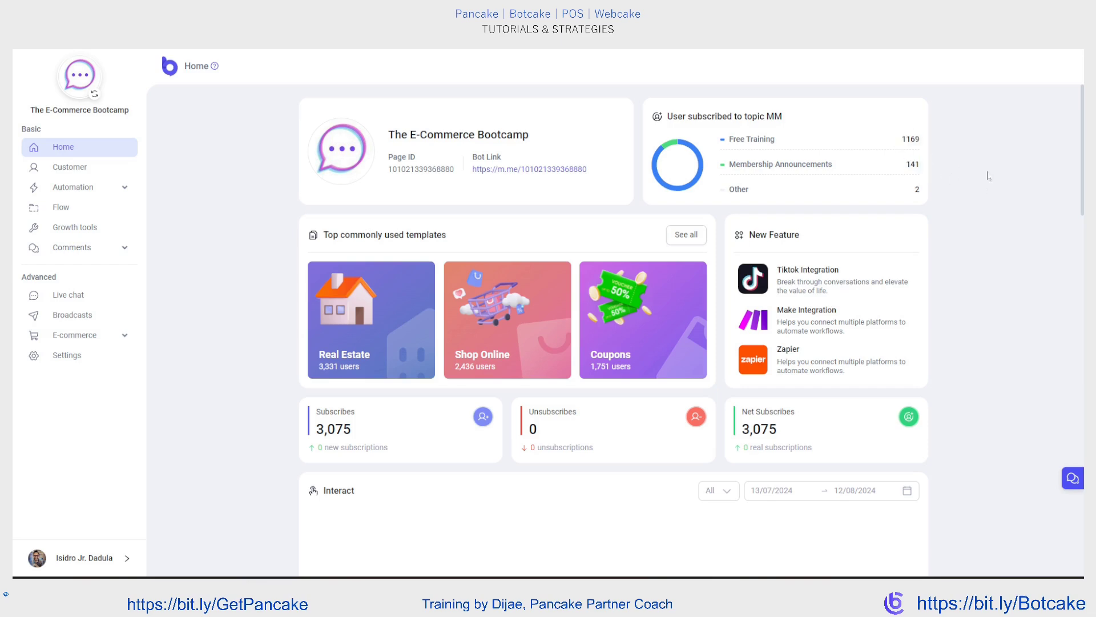